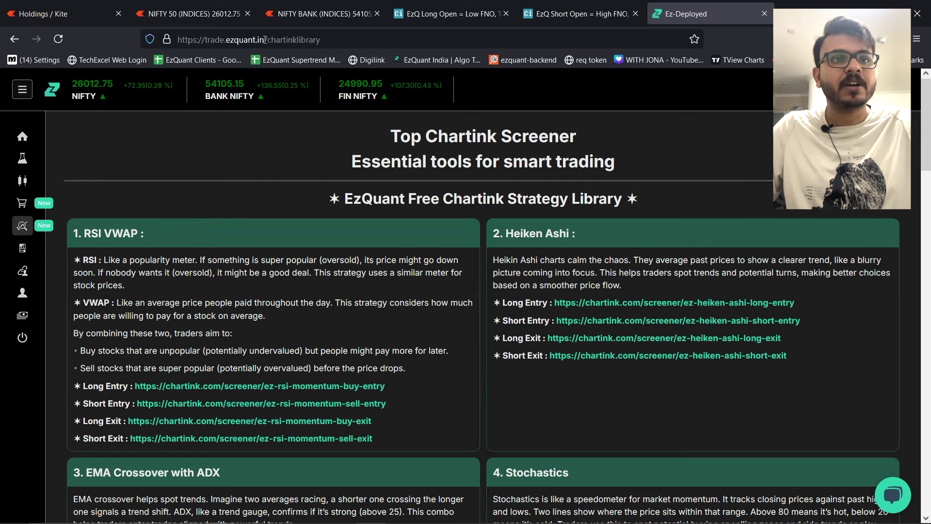
- Open the ChartinkStocks strategy deployment form from the EzQuant marketplace
{"action": "left_click_drag", "start_coordinate": [266, 39], "coordinate": [172, 44]}
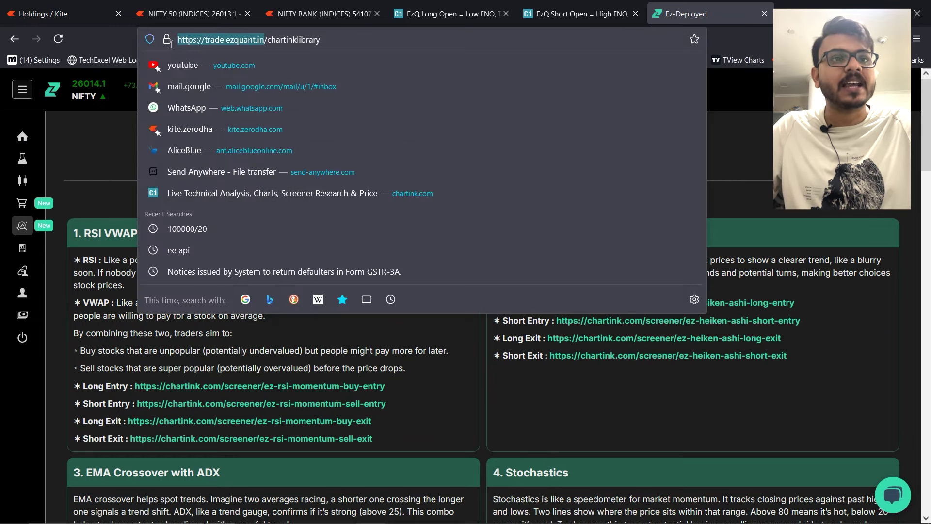
{"action": "left_click", "coordinate": [107, 146]}
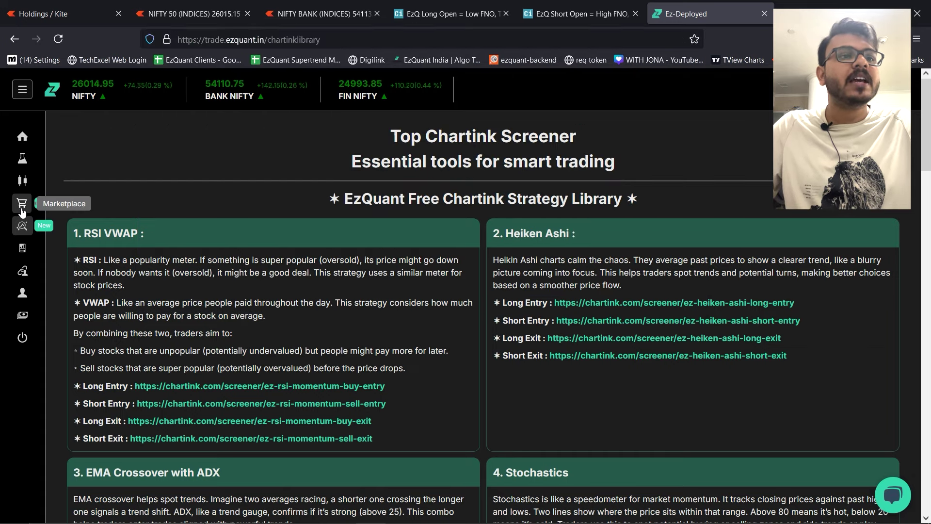
{"action": "left_click", "coordinate": [22, 204]}
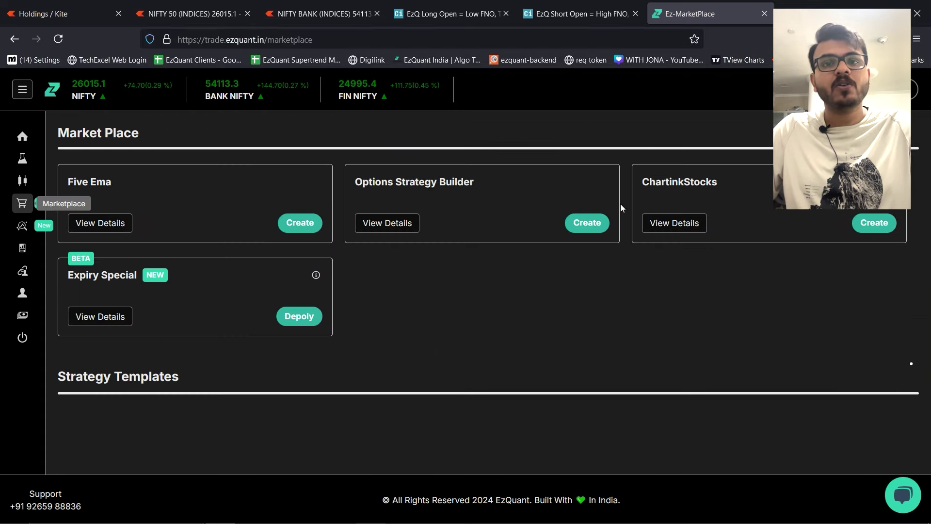
{"action": "left_click", "coordinate": [865, 226]}
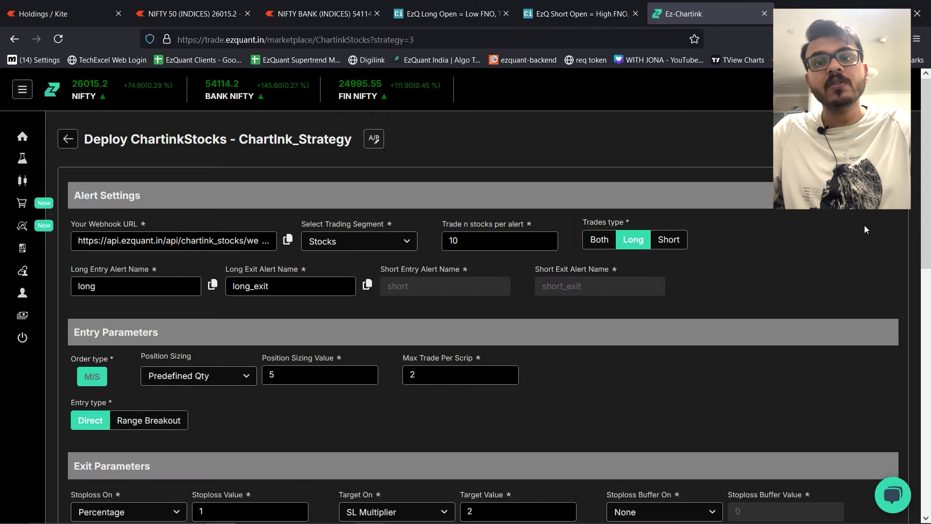
{"action": "scroll", "coordinate": [864, 225], "scroll_direction": "down", "scroll_amount": 1}
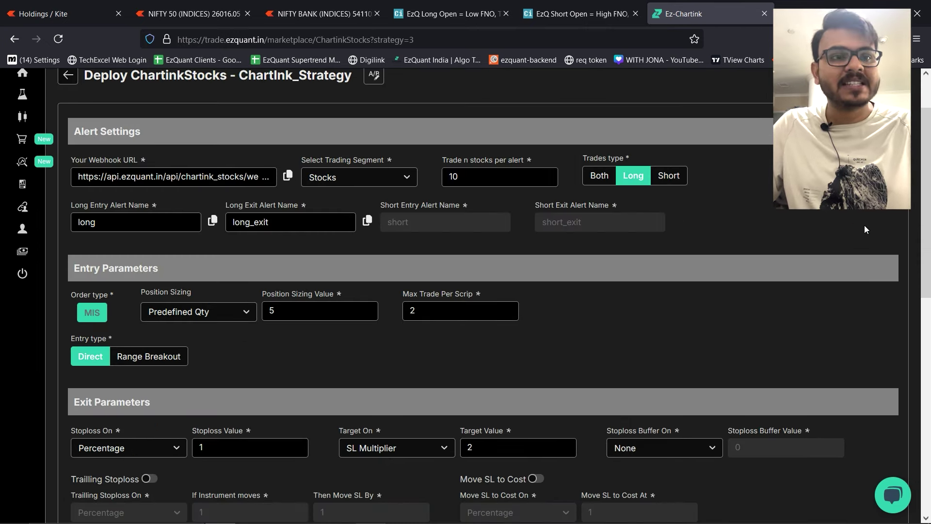
- Copy the strategy's webhook URL and paste it into the webhook field of the EzQ Long Open = Low alert on Chartink
{"action": "left_click", "coordinate": [289, 178]}
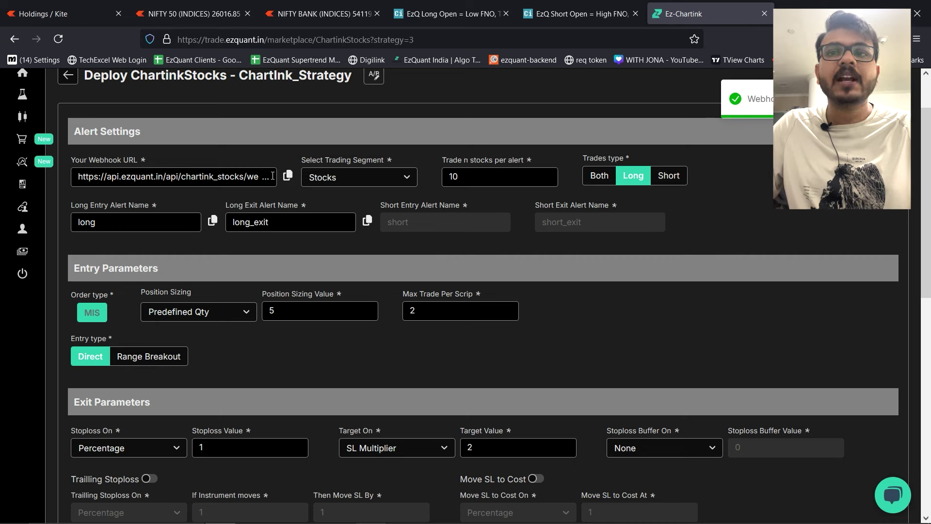
{"action": "left_click", "coordinate": [451, 14]}
{"action": "left_click", "coordinate": [361, 257]}
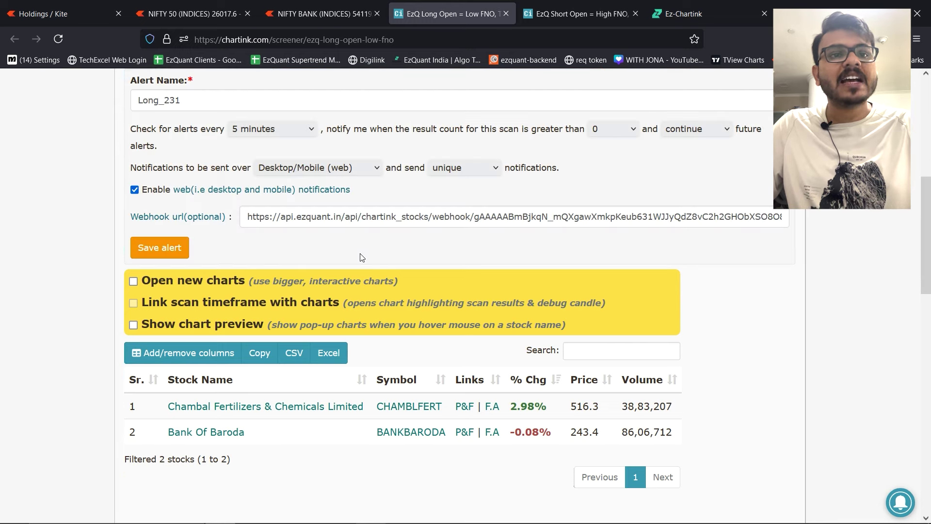
{"action": "double_click", "coordinate": [337, 217]}
{"action": "key", "text": "ctrl+a"}
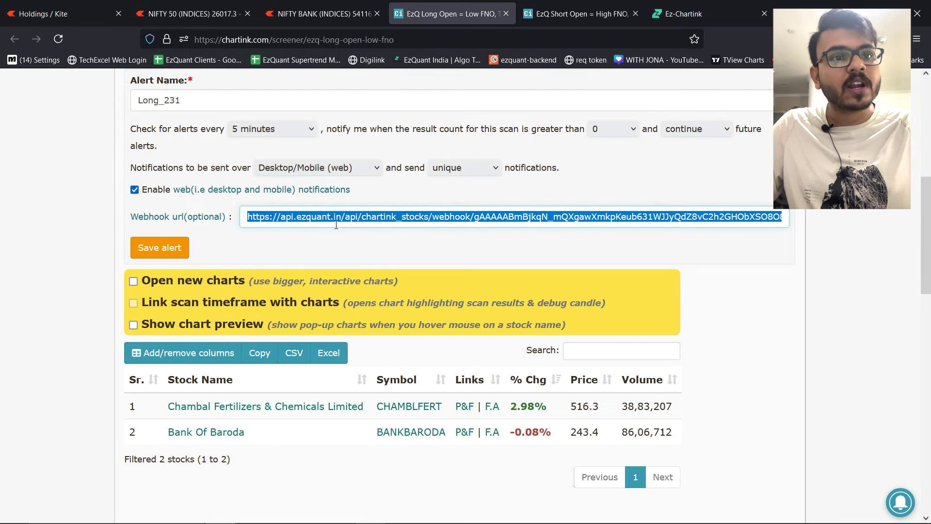
{"action": "key", "text": "End"}
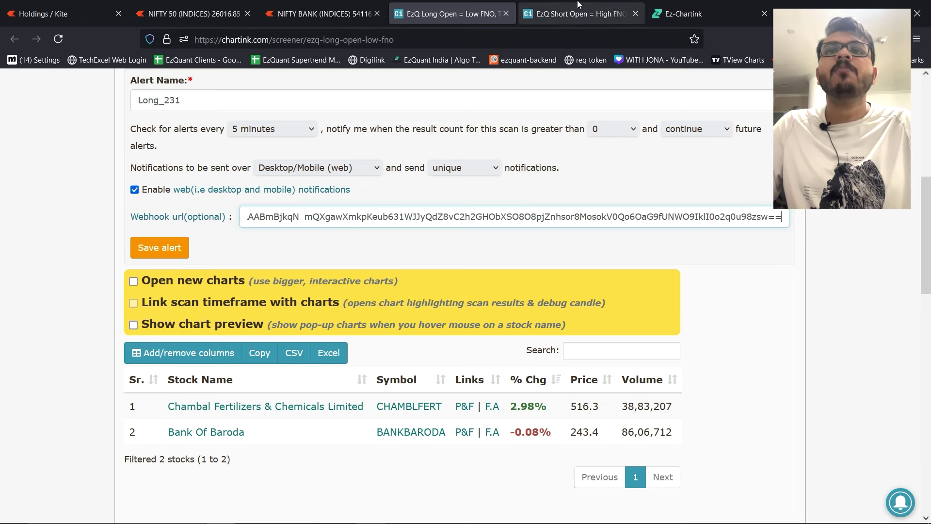
- Copy the long entry alert name from the EzQuant form and name the Chartink long alert "long"
{"action": "mouse_move", "coordinate": [680, 4]}
{"action": "left_click", "coordinate": [681, 6]}
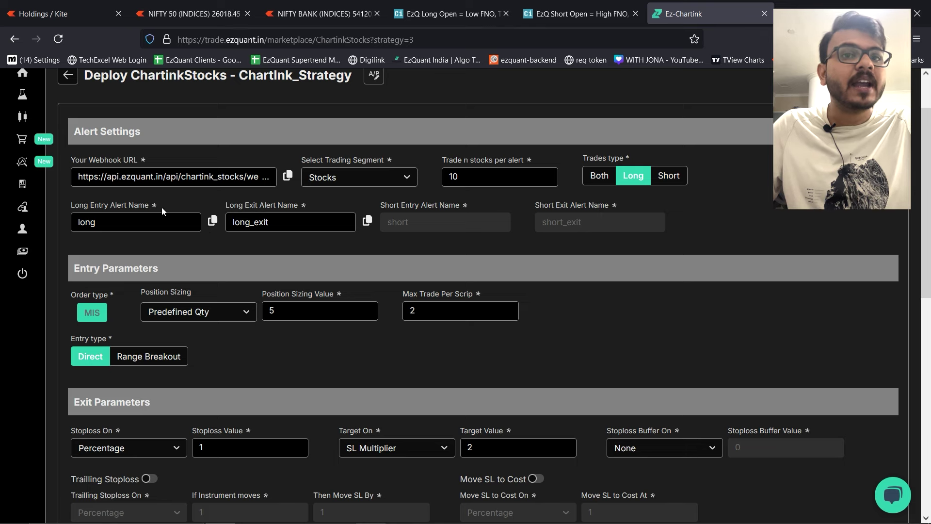
{"action": "left_click", "coordinate": [213, 221]}
{"action": "left_click", "coordinate": [440, 6]}
{"action": "double_click", "coordinate": [170, 101]}
{"action": "type", "text": "long"}
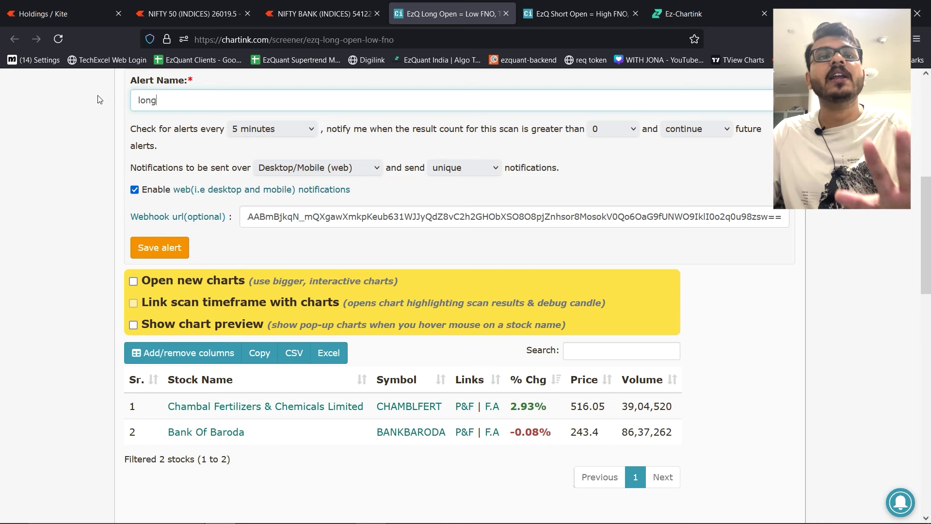
- Set the long alert to check every 5 minutes with unique notifications, and save it
{"action": "left_click", "coordinate": [282, 133]}
{"action": "left_click", "coordinate": [261, 196]}
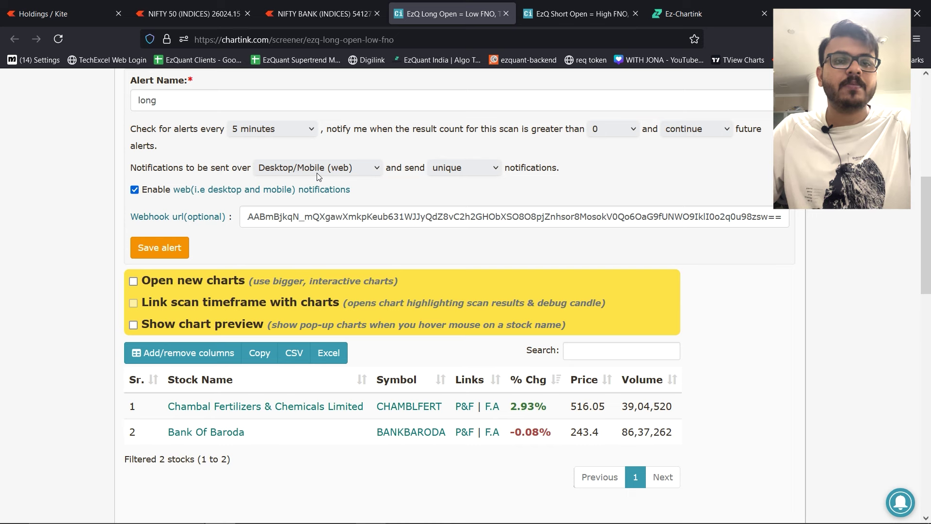
{"action": "left_click", "coordinate": [477, 173]}
{"action": "left_click", "coordinate": [467, 188]}
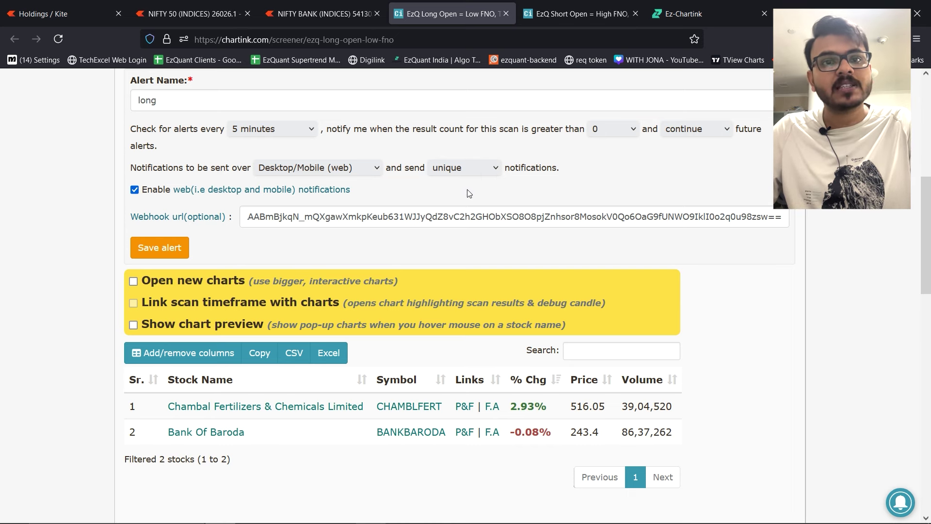
{"action": "left_click", "coordinate": [166, 247]}
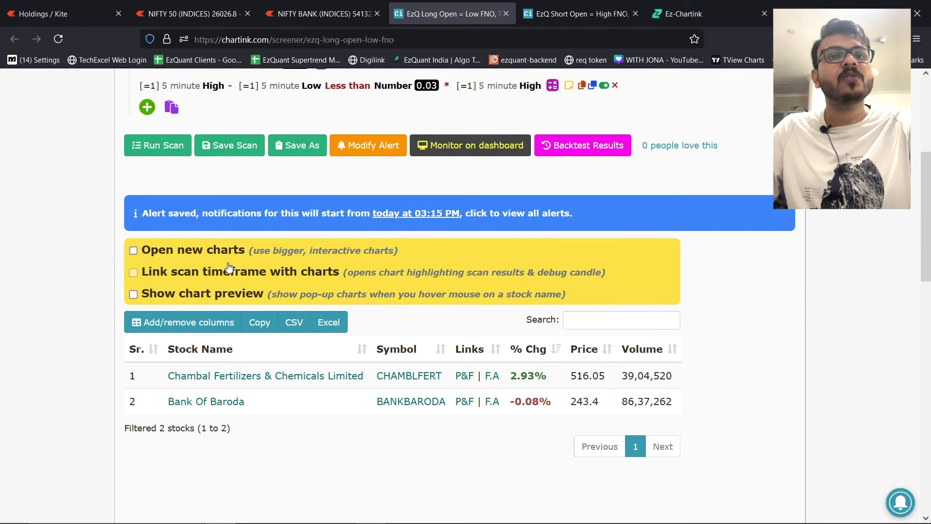
- Set the trades type to Both in the ChartinkStocks alert settings on EzQuant
{"action": "scroll", "coordinate": [229, 266], "scroll_direction": "up", "scroll_amount": 3}
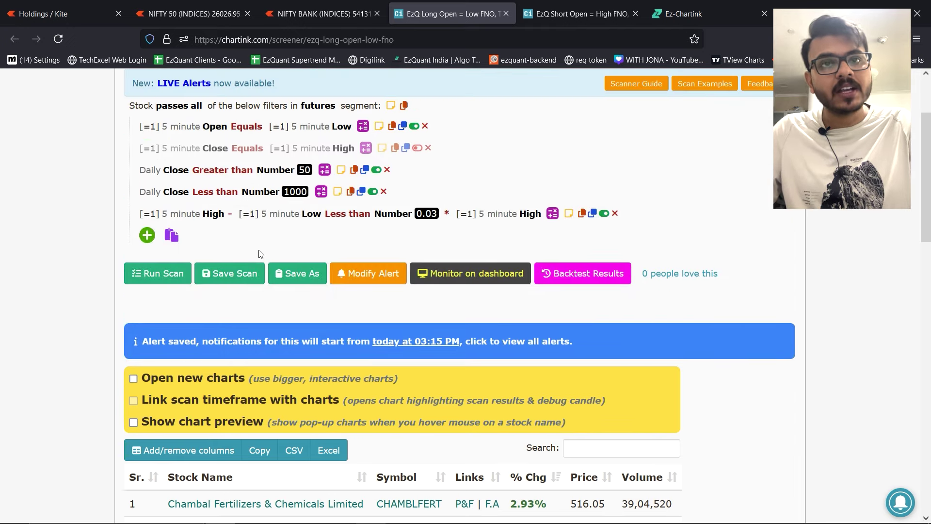
{"action": "left_click", "coordinate": [577, 13]}
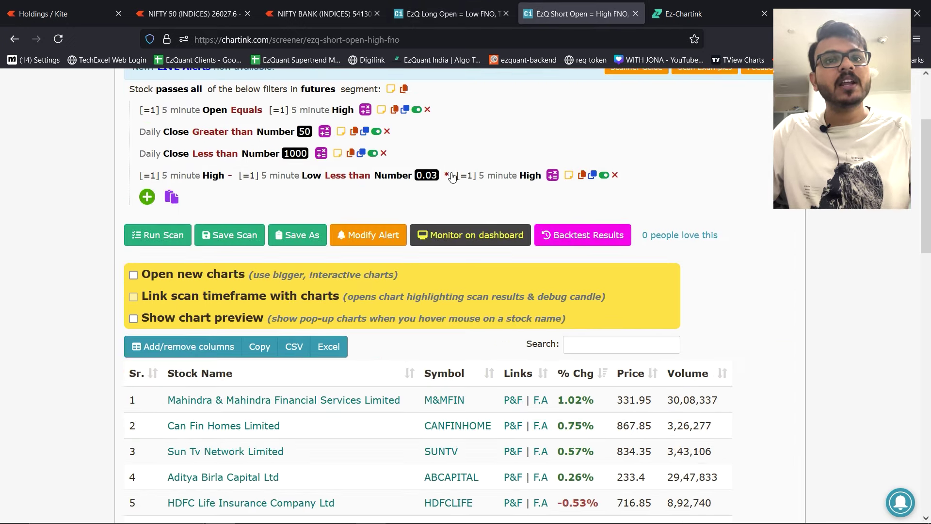
{"action": "left_click", "coordinate": [701, 14]}
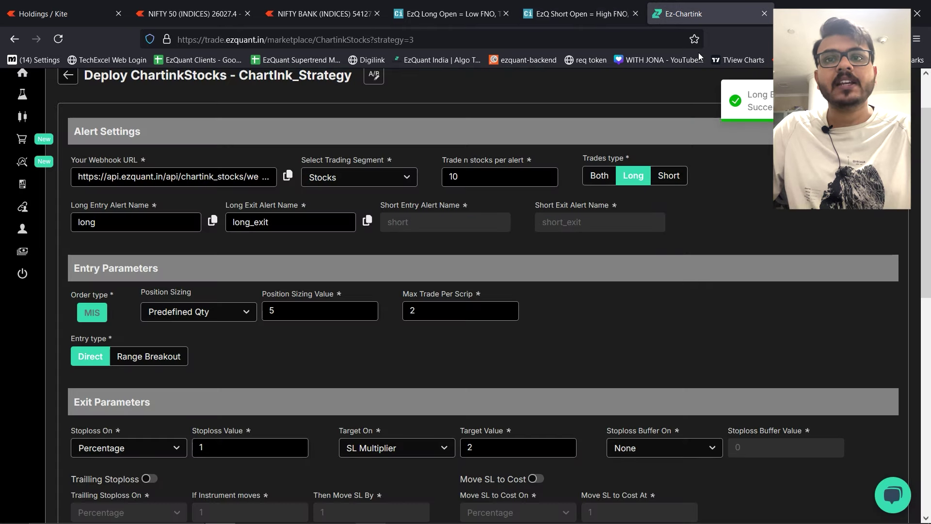
{"action": "left_click", "coordinate": [599, 175]}
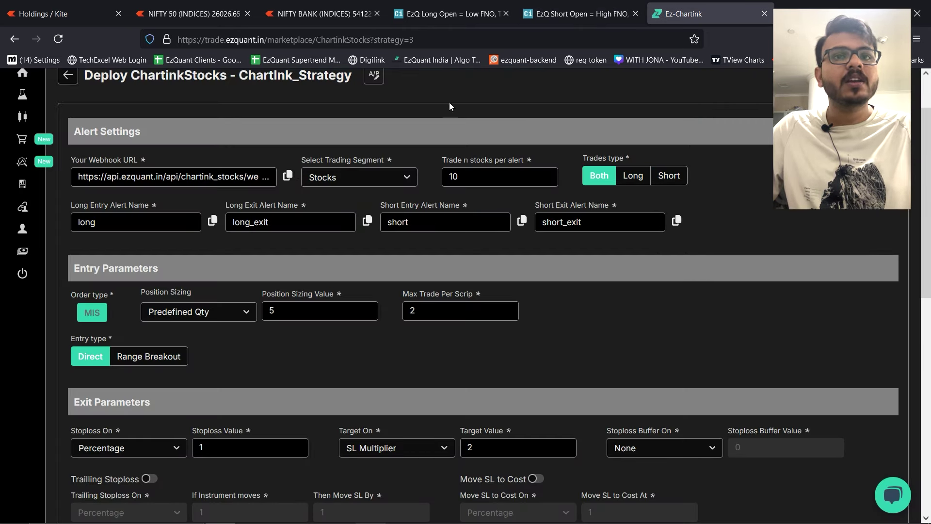
- Open the alert of the EzQ Short Open = High screener for modification and replace its webhook URL with the copied one
{"action": "left_click", "coordinate": [577, 13]}
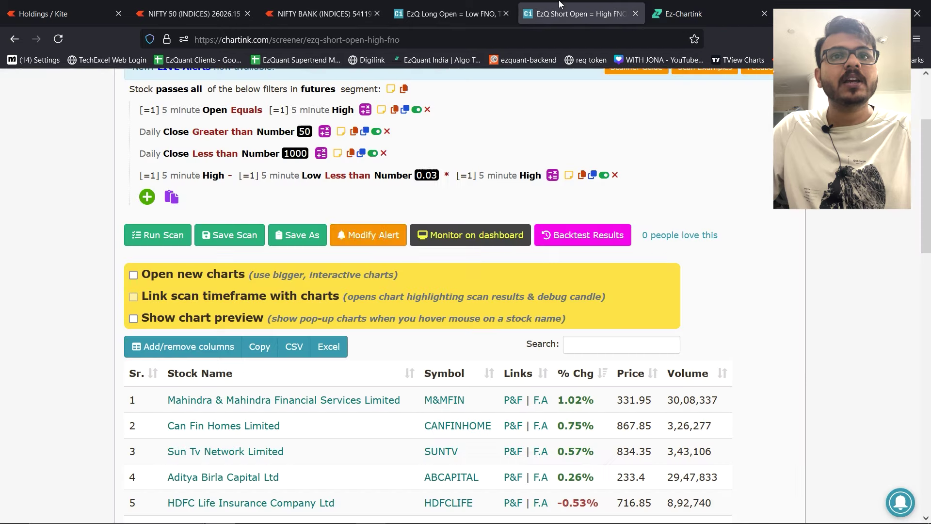
{"action": "left_click", "coordinate": [384, 237]}
{"action": "triple_click", "coordinate": [304, 214]}
{"action": "key", "text": "ctrl+v"}
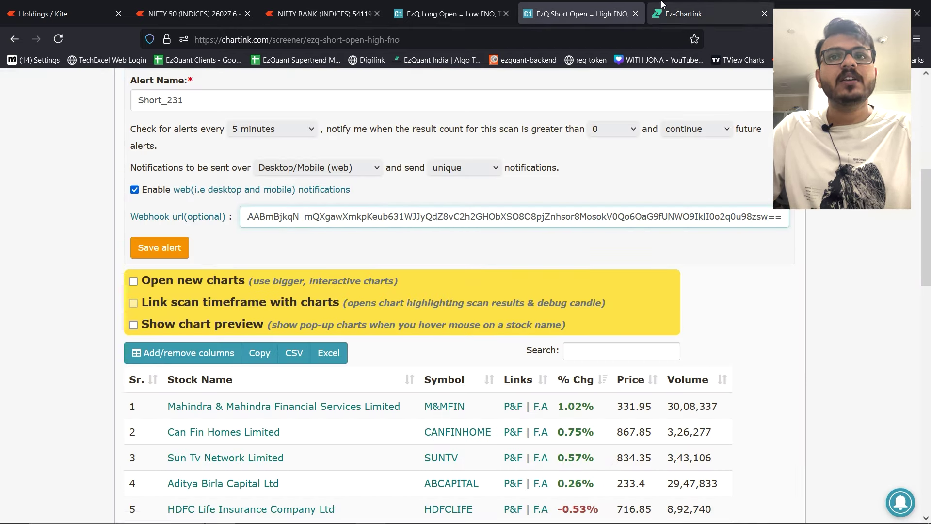
- Copy the short entry alert name from EzQuant, name the Chartink short alert "short", and save it
{"action": "left_click", "coordinate": [688, 13]}
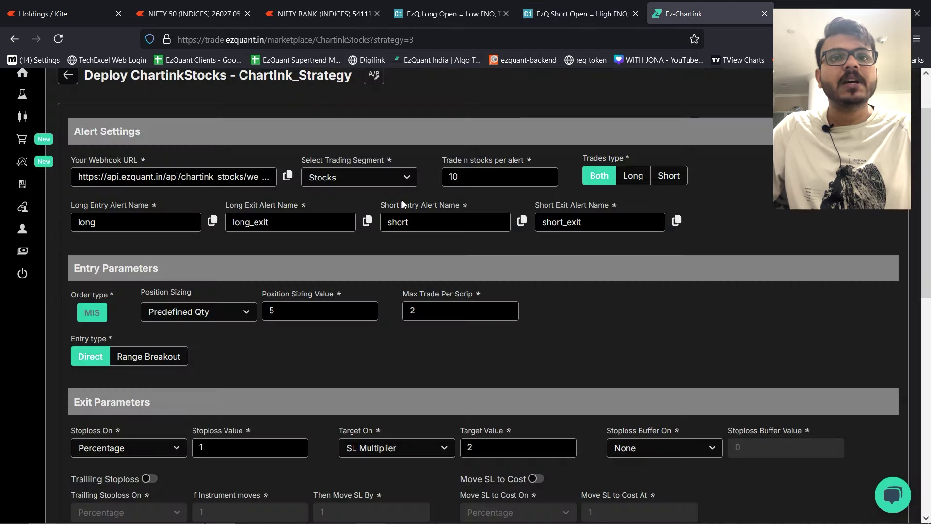
{"action": "left_click", "coordinate": [522, 221]}
{"action": "left_click", "coordinate": [580, 14]}
{"action": "left_click_drag", "start_coordinate": [189, 101], "coordinate": [116, 93]}
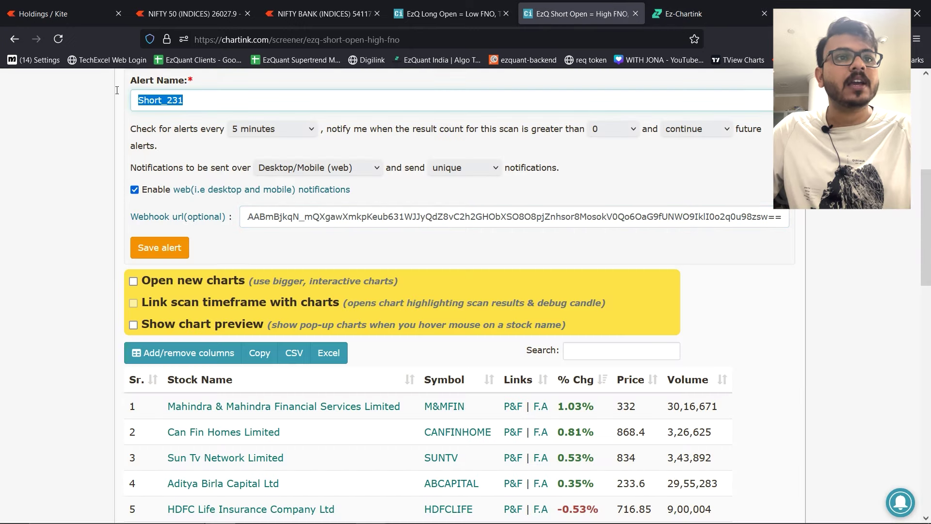
{"action": "key", "text": "ctrl+v"}
{"action": "left_click", "coordinate": [159, 248]}
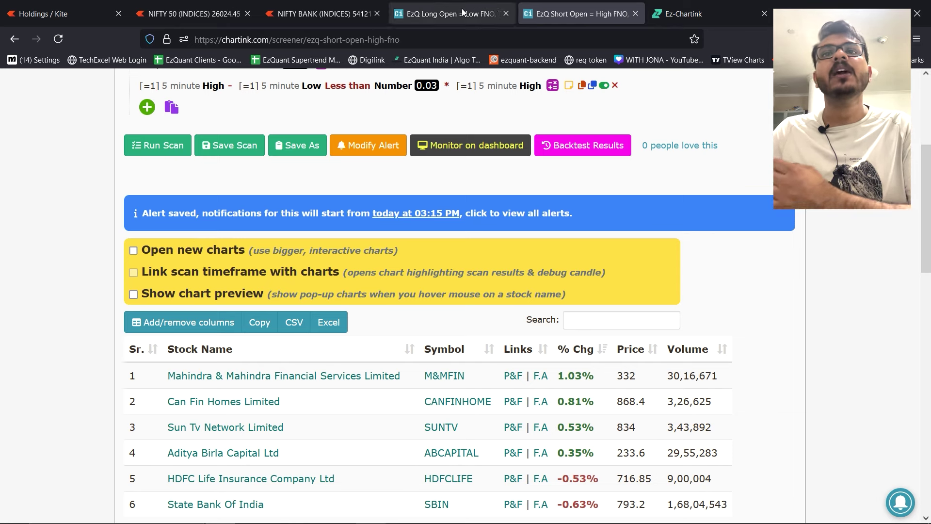
- Set the position sizing in the EzQuant strategy's entry parameters to Capital Management
{"action": "left_click", "coordinate": [692, 4]}
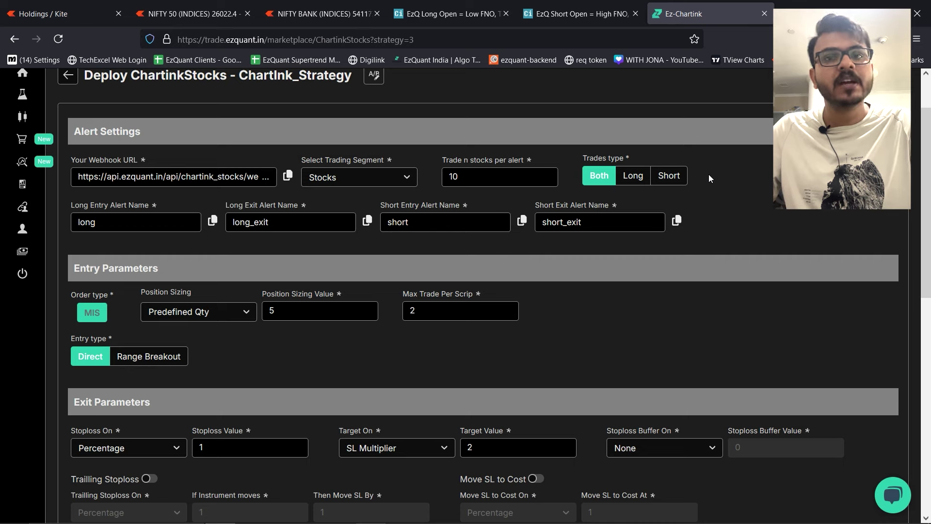
{"action": "scroll", "coordinate": [708, 174], "scroll_direction": "down", "scroll_amount": 3}
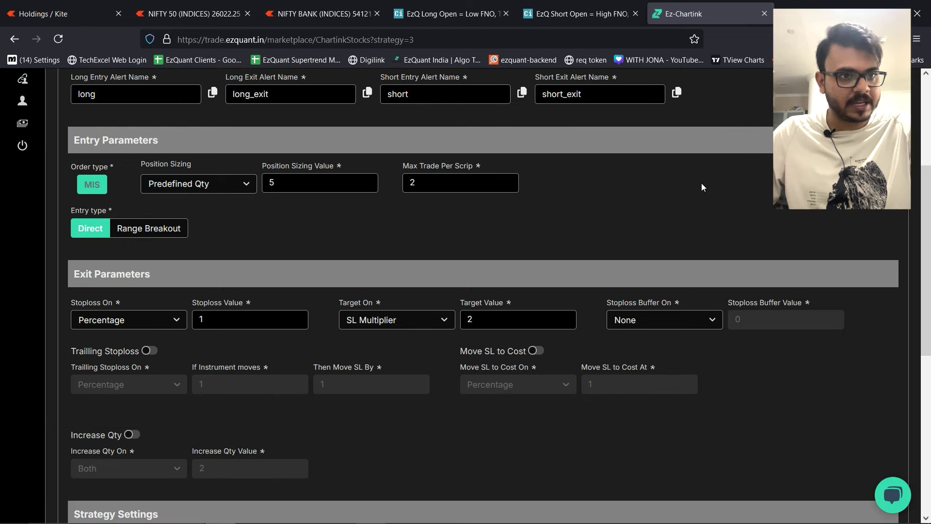
{"action": "left_click", "coordinate": [177, 187]}
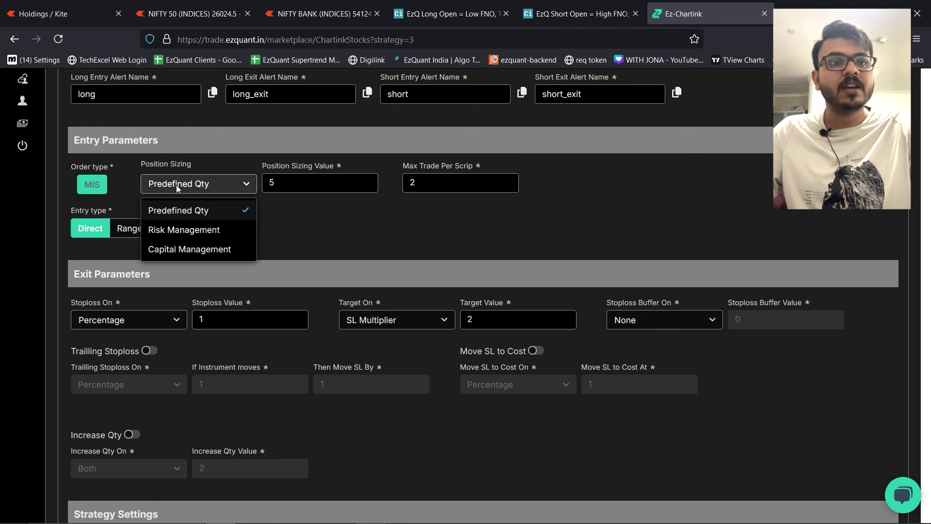
{"action": "left_click", "coordinate": [177, 250]}
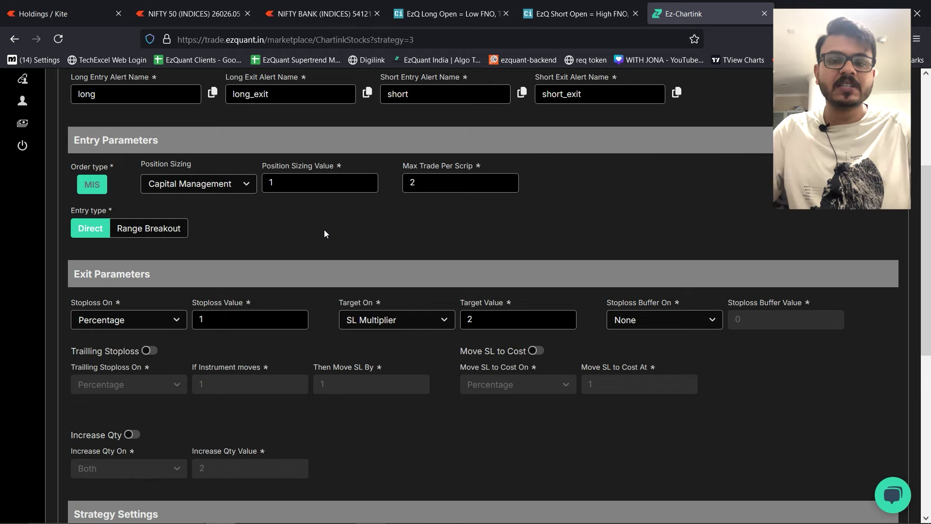
- Switch to the Excel quantity calculation sheet and set the Capital in F5 to 100000
{"action": "key", "text": "alt+Tab"}
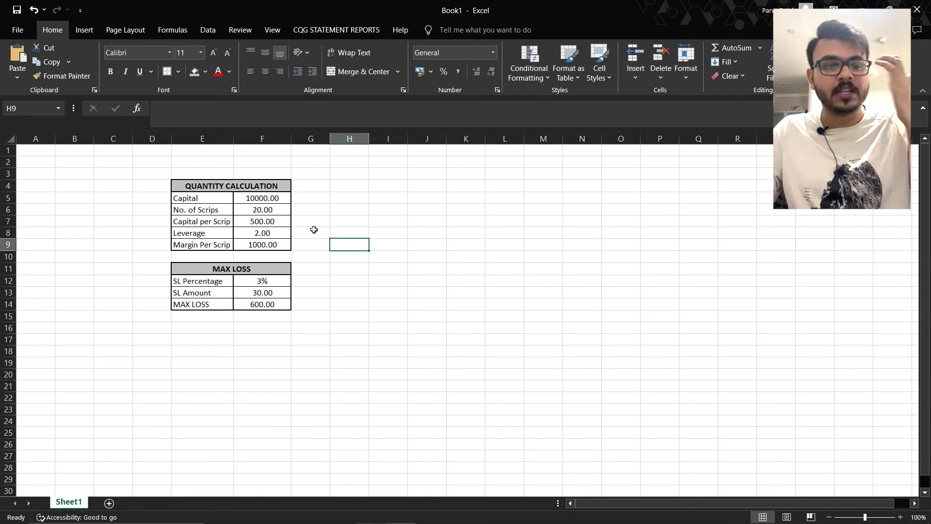
{"action": "scroll", "coordinate": [313, 236], "scroll_direction": "up", "scroll_amount": 3}
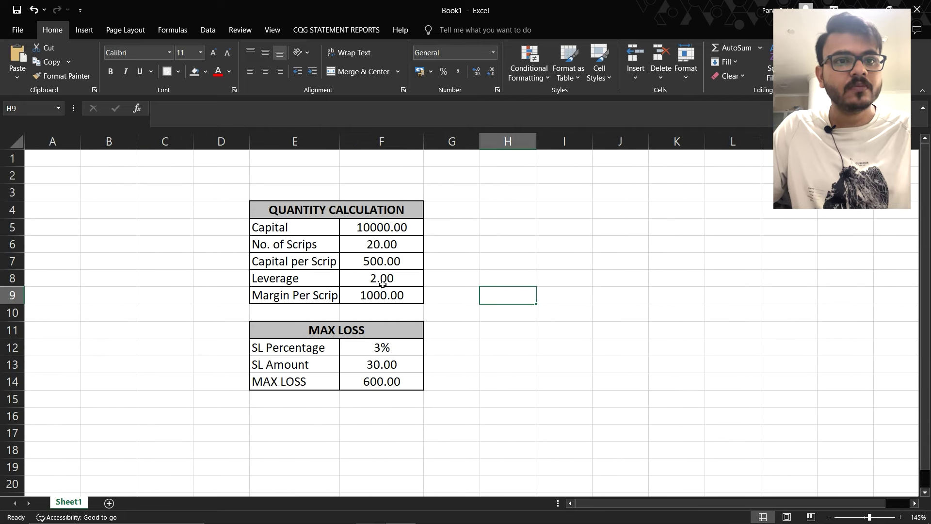
{"action": "left_click", "coordinate": [500, 231]}
{"action": "left_click", "coordinate": [375, 228]}
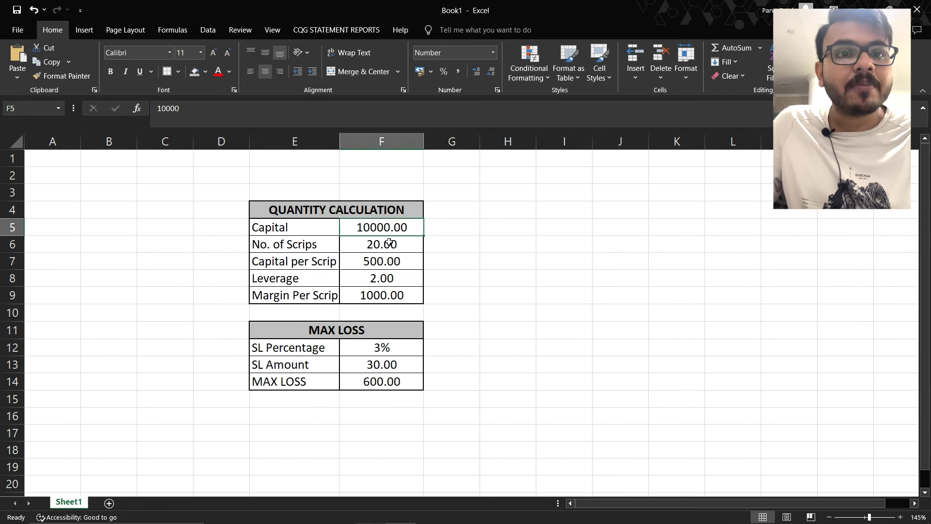
{"action": "double_click", "coordinate": [371, 227]}
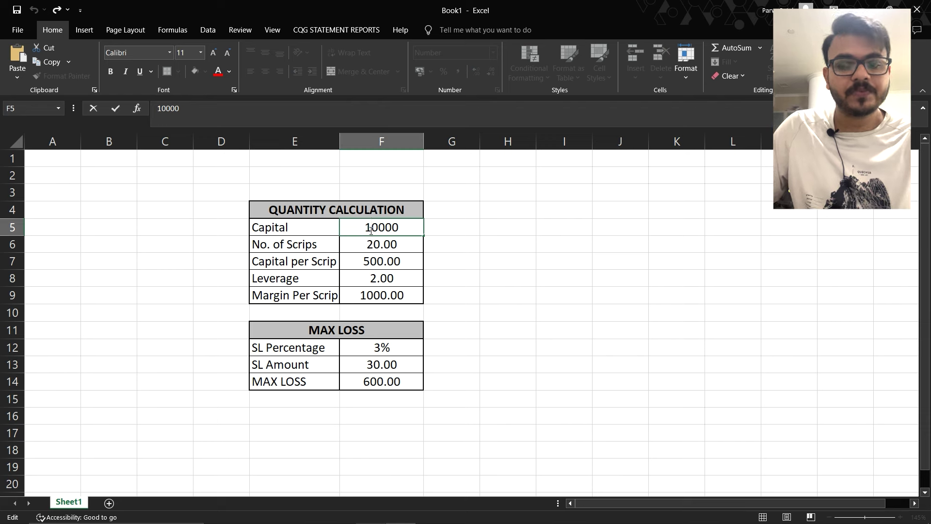
{"action": "type", "text": "0"}
{"action": "left_click", "coordinate": [488, 226]}
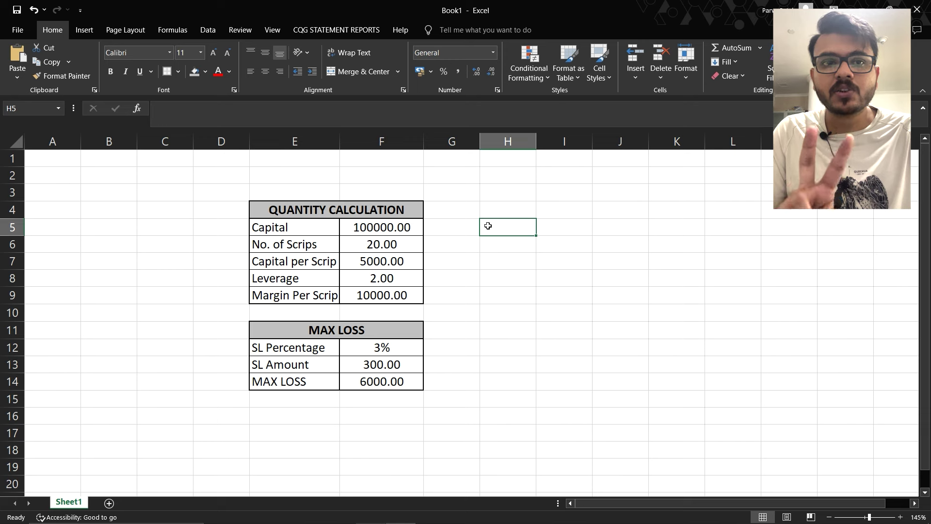
- Examine the number of scrips, capital per scrip and leverage cells in the quantity calculation table
{"action": "left_click", "coordinate": [382, 246]}
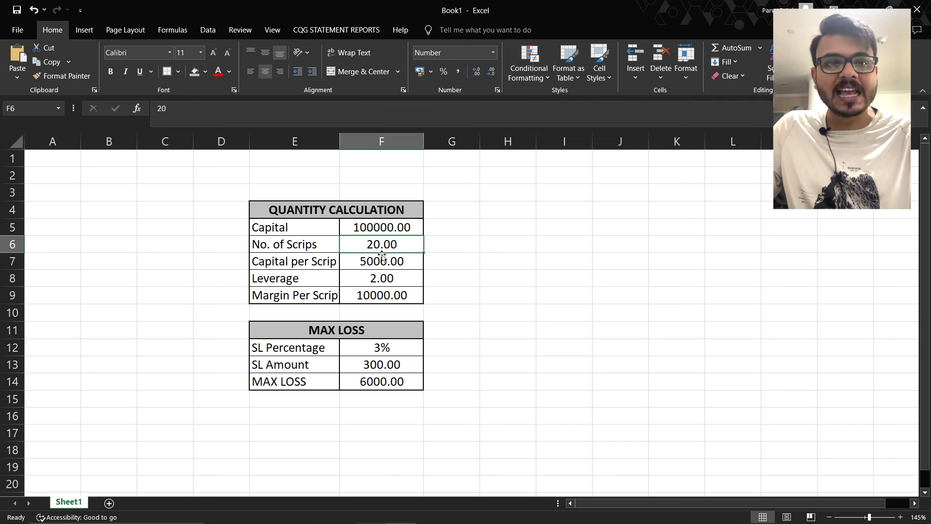
{"action": "left_click", "coordinate": [380, 268]}
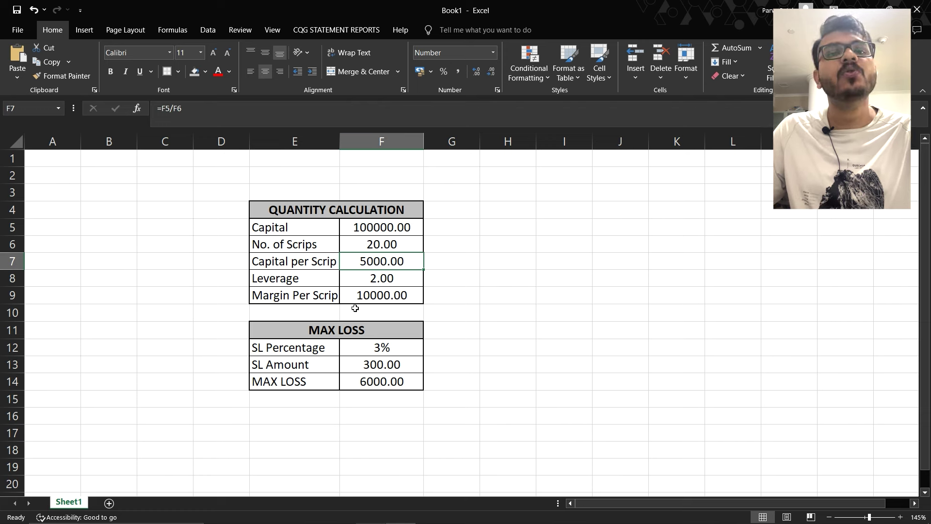
{"action": "left_click", "coordinate": [378, 279]}
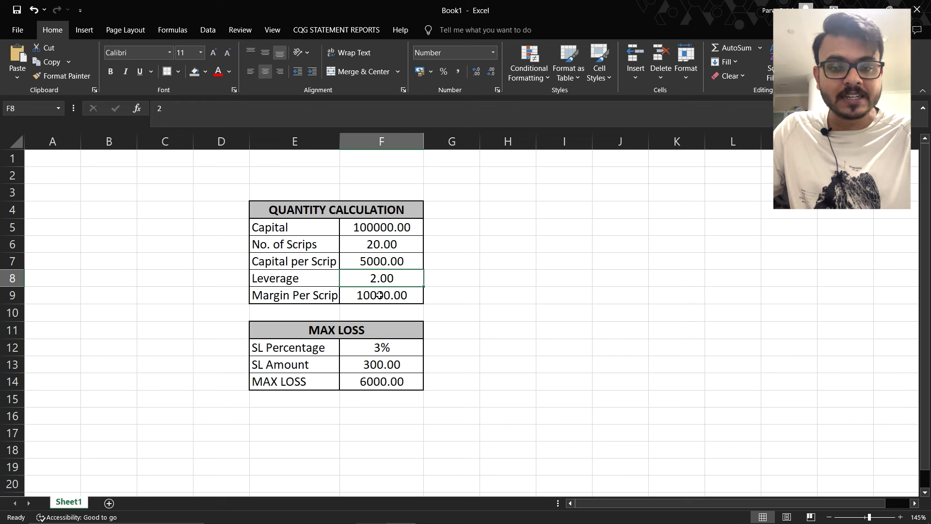
- Examine the capital per scrip, leverage and margin per scrip cells, including the margin formula, in the quantity calculation table
{"action": "left_click", "coordinate": [381, 262]}
{"action": "left_click", "coordinate": [382, 277]}
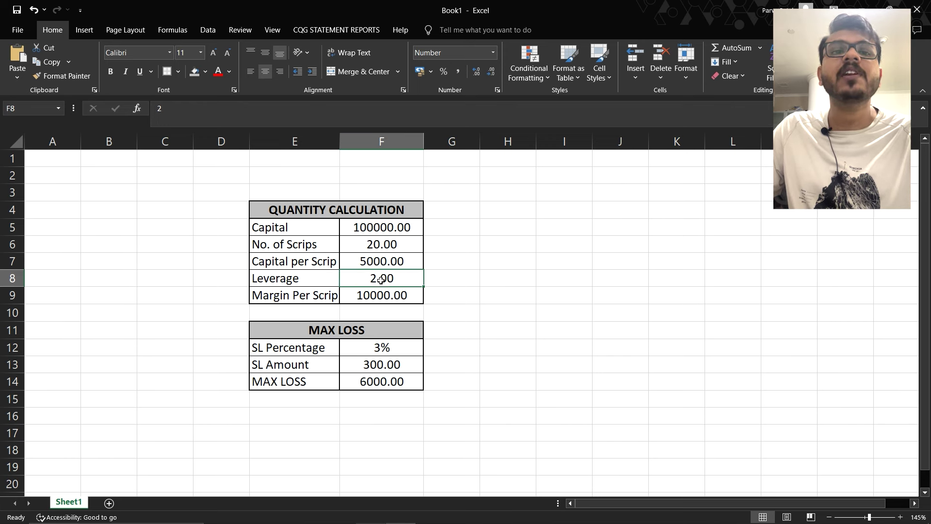
{"action": "left_click", "coordinate": [369, 298]}
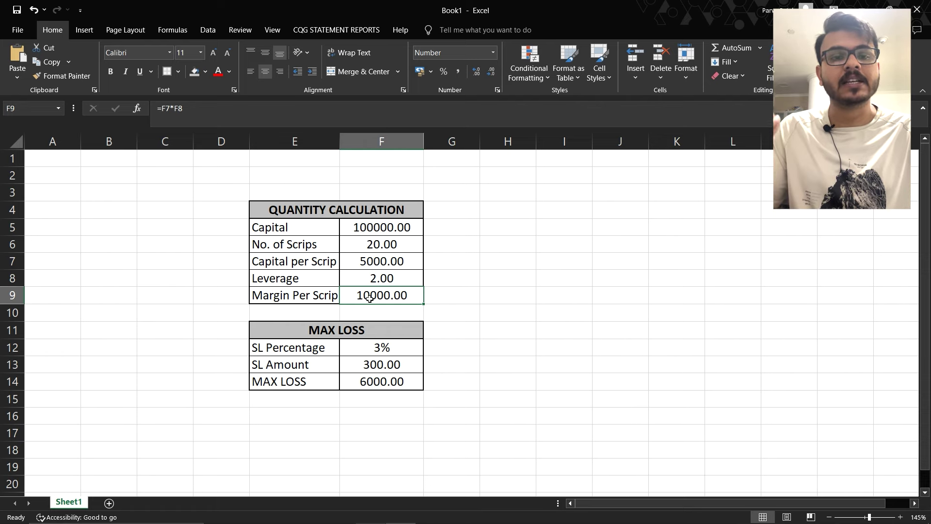
- Switch back to the EzQuant ChartinkStocks strategy in the browser and set the Position Sizing Value to 10000
{"action": "left_click", "coordinate": [867, 5]}
{"action": "left_click", "coordinate": [292, 186]}
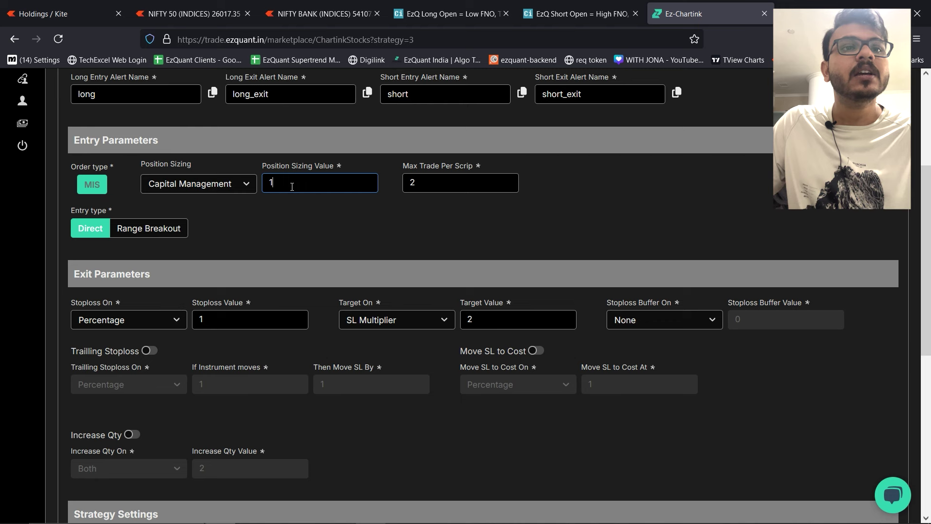
{"action": "type", "text": "000"}
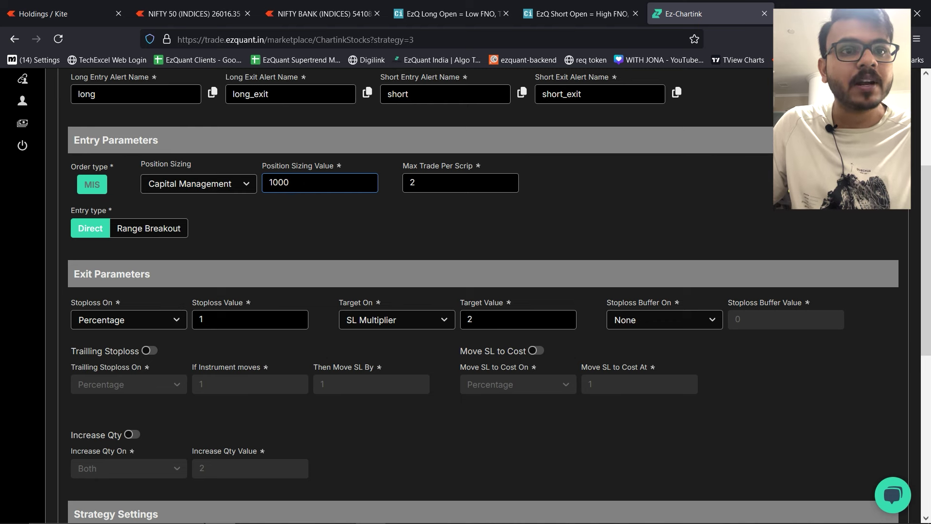
{"action": "type", "text": "0"}
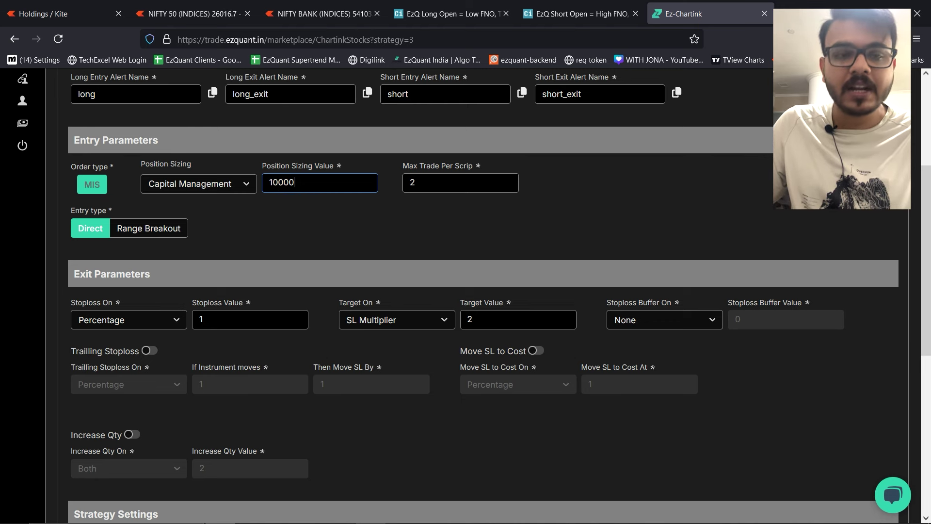
{"action": "left_click", "coordinate": [297, 213]}
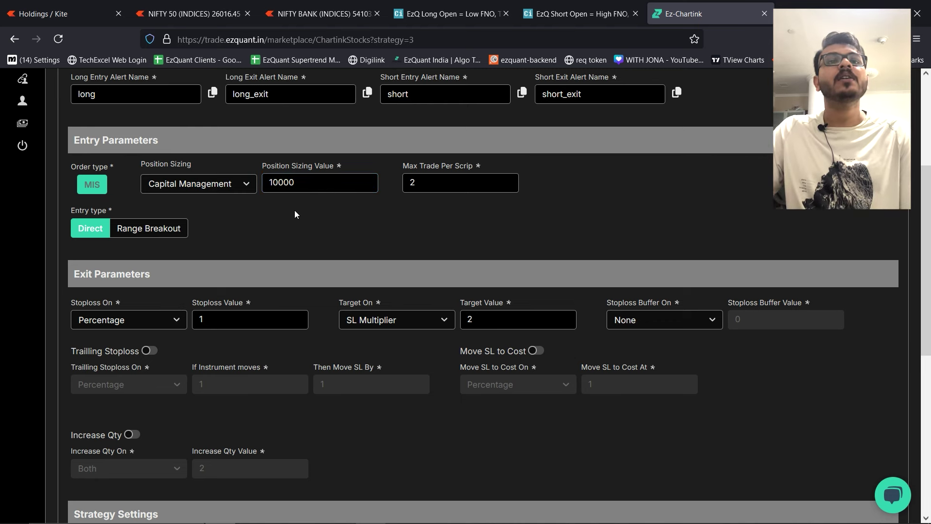
- Change the entry type in the entry parameters to Range Breakout, keeping the 5 Minute time frame
{"action": "double_click", "coordinate": [441, 176]}
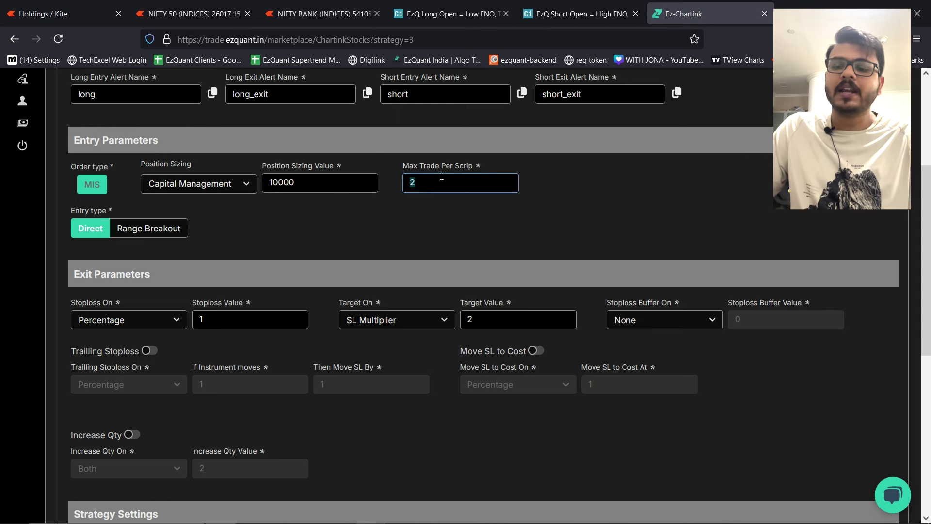
{"action": "left_click", "coordinate": [387, 217]}
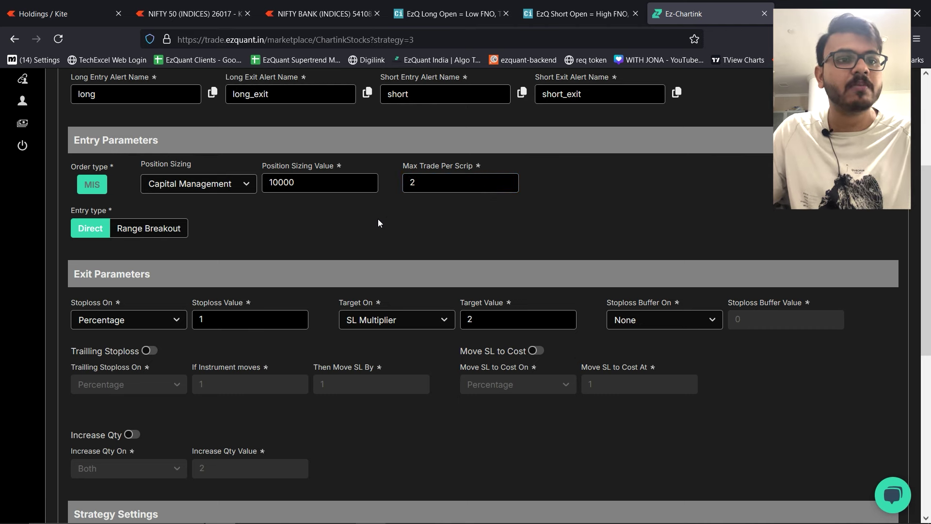
{"action": "scroll", "coordinate": [378, 221], "scroll_direction": "down", "scroll_amount": 2}
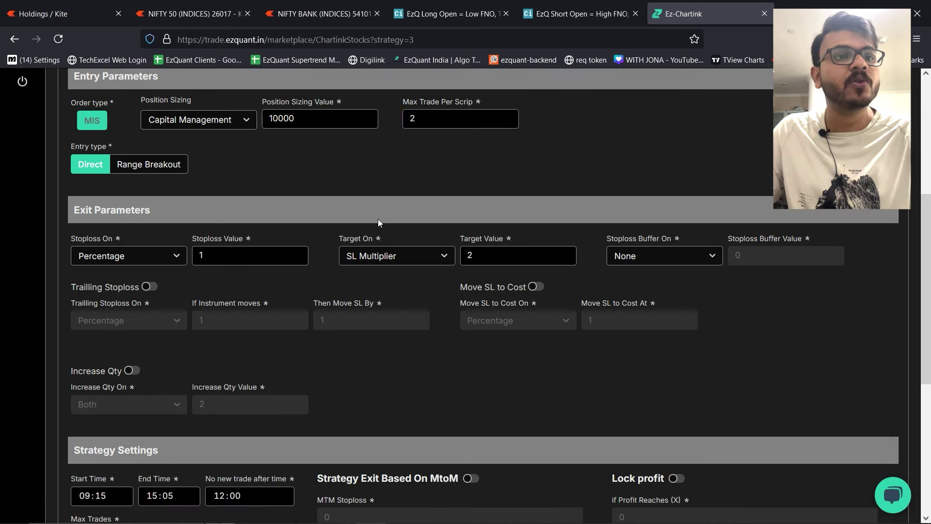
{"action": "left_click", "coordinate": [151, 168]}
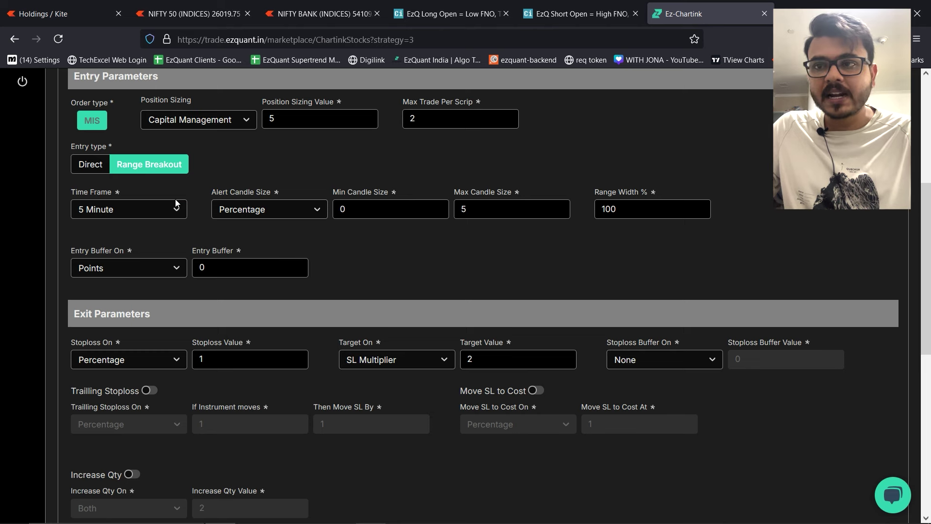
{"action": "left_click", "coordinate": [153, 212]}
{"action": "left_click", "coordinate": [117, 275]}
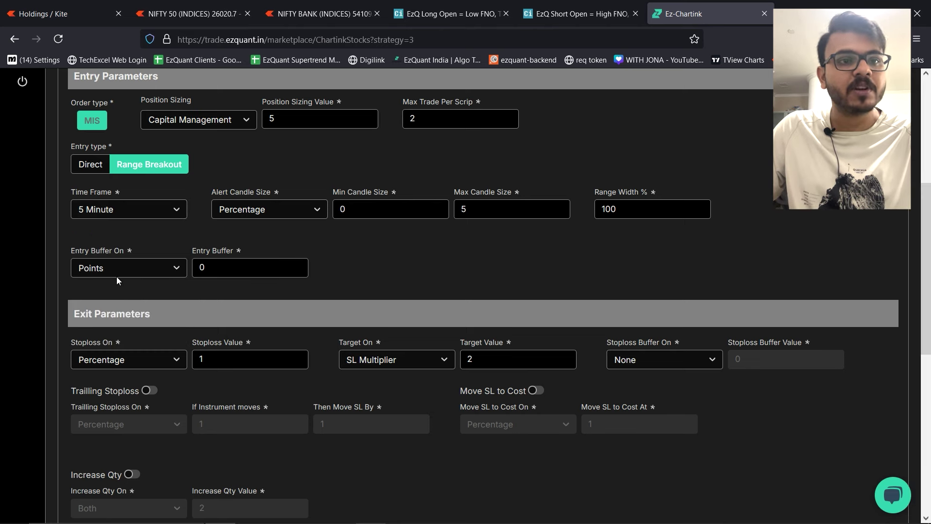
- Set the Max Candle Size of the range breakout entry to 3 percent
{"action": "left_click", "coordinate": [458, 215]}
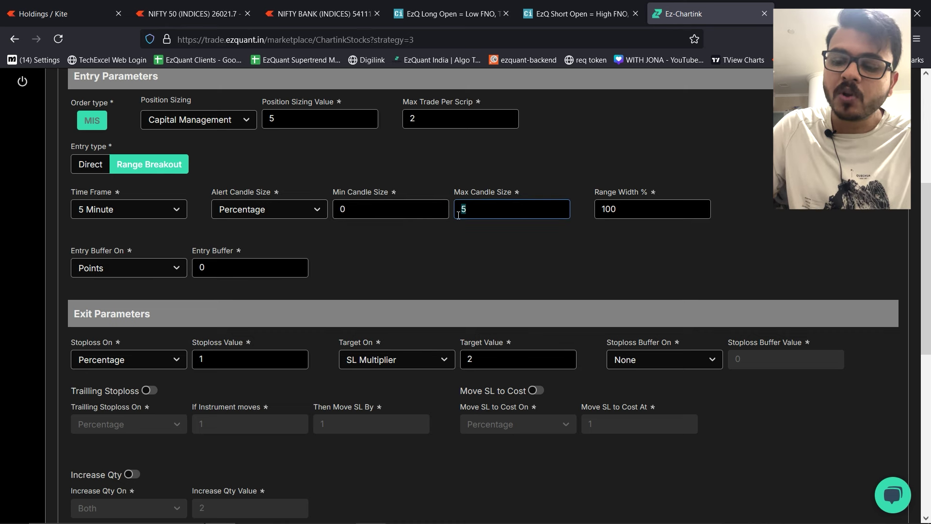
{"action": "key", "text": "Delete"}
{"action": "type", "text": "3"}
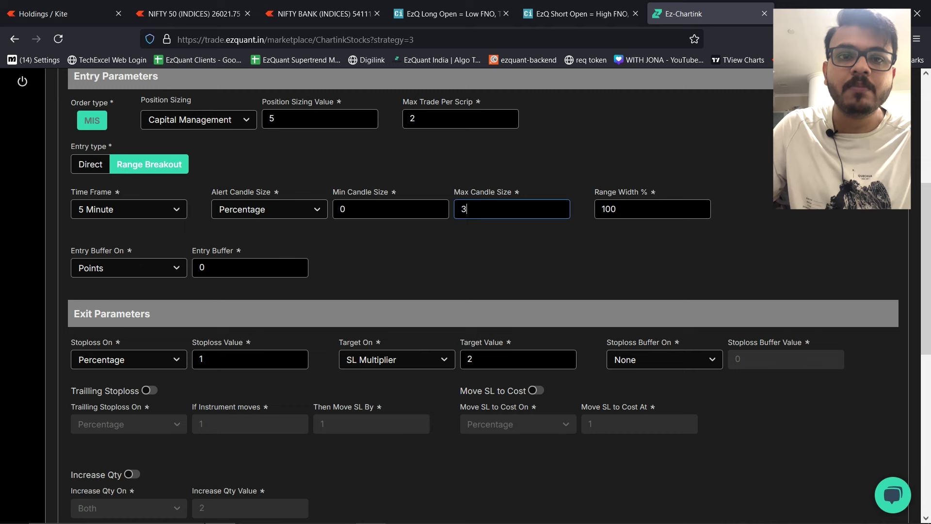
{"action": "left_click", "coordinate": [472, 241]}
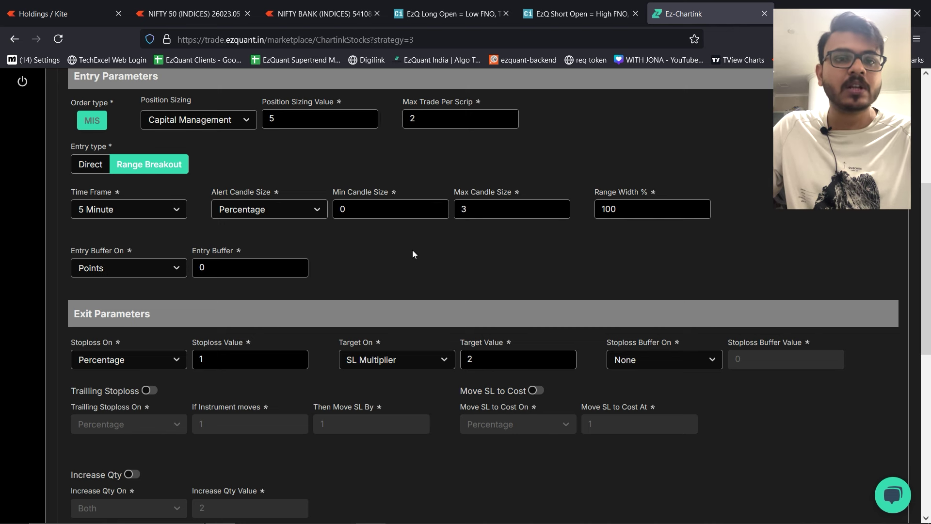
- Base the stoploss in the exit parameters on Candle H/L
{"action": "scroll", "coordinate": [468, 238], "scroll_direction": "down", "scroll_amount": 5}
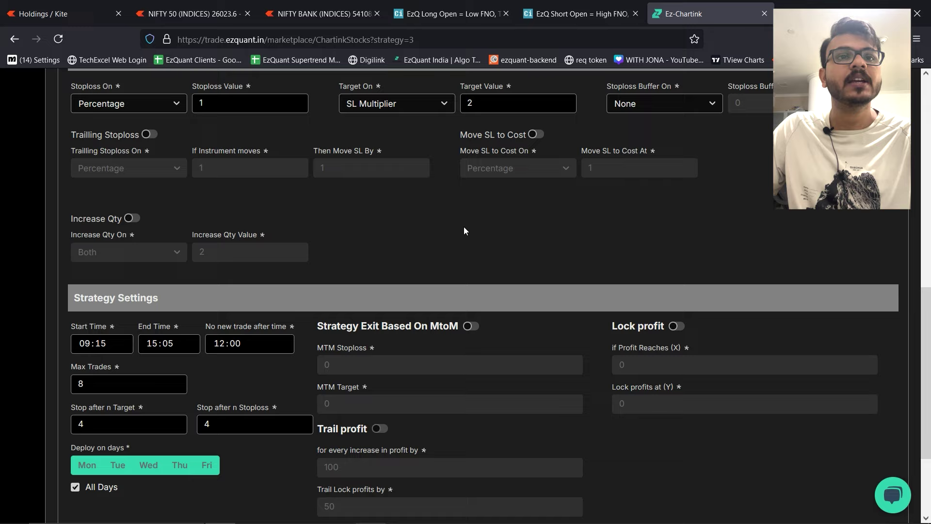
{"action": "scroll", "coordinate": [463, 226], "scroll_direction": "up", "scroll_amount": 1}
{"action": "left_click", "coordinate": [120, 176]}
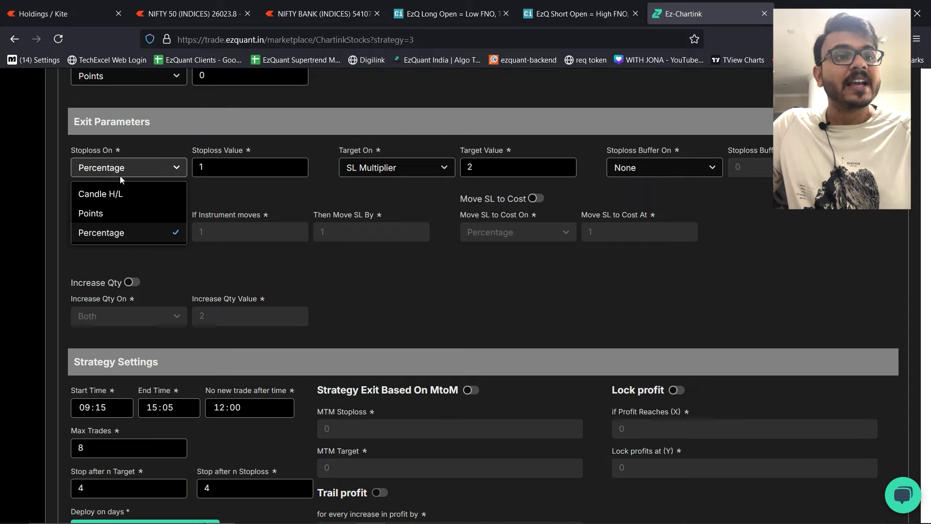
{"action": "left_click", "coordinate": [123, 193]}
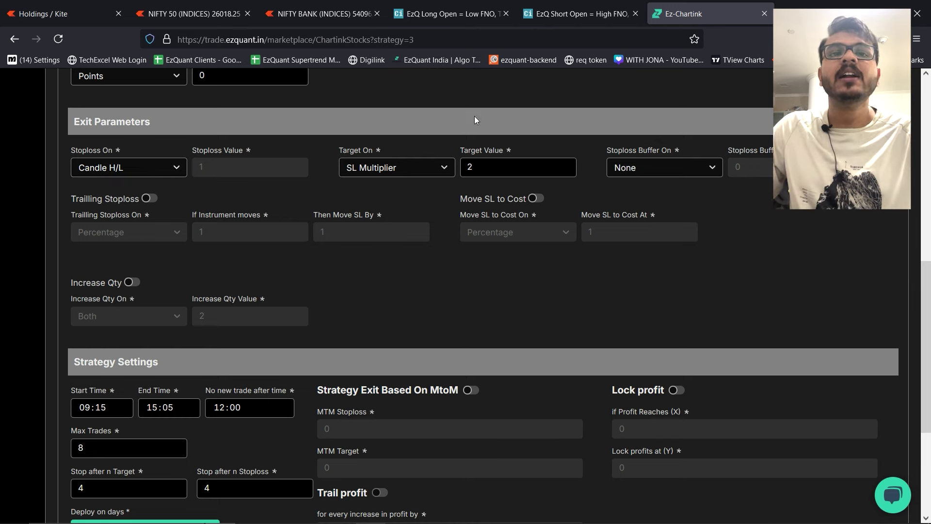
- Keep the exit target on SL Multiplier and set the Target Value to 4
{"action": "left_click", "coordinate": [429, 171]}
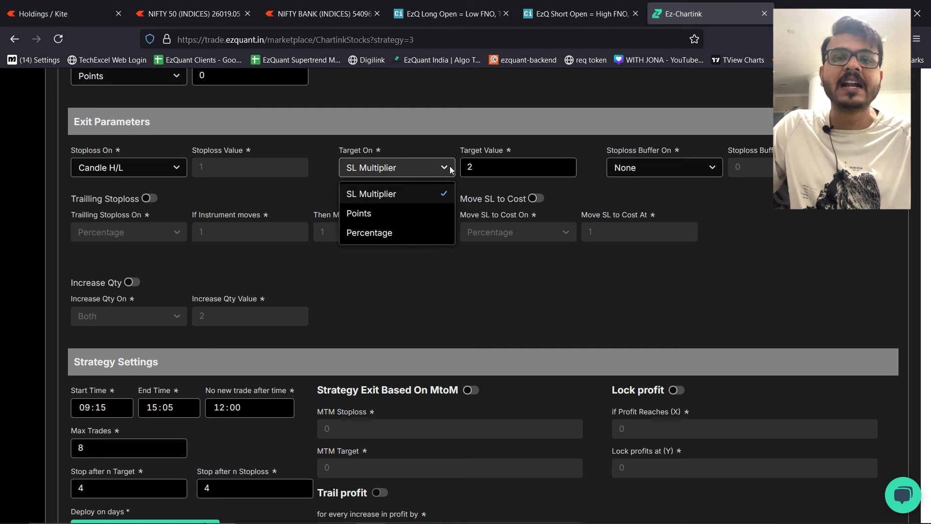
{"action": "double_click", "coordinate": [478, 167]}
{"action": "type", "text": "4"}
{"action": "left_click", "coordinate": [402, 283]}
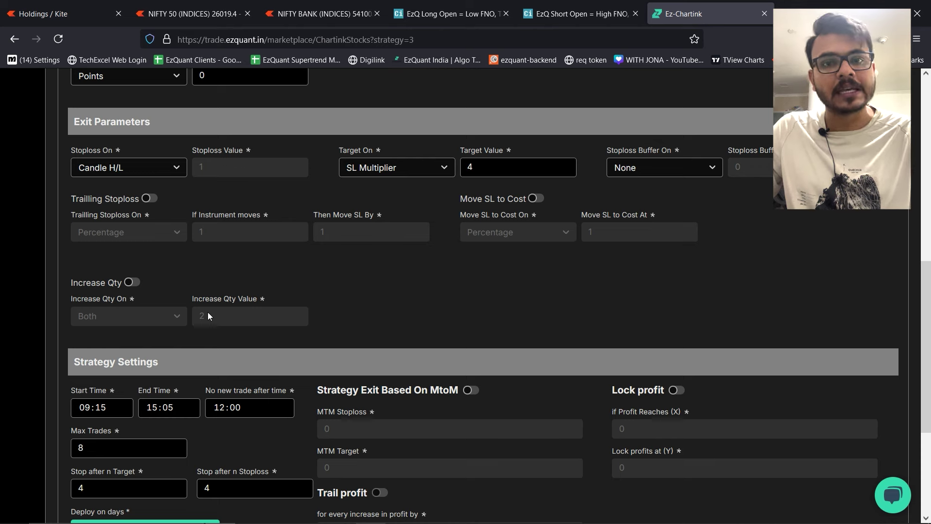
- Enable Move SL to Cost in the exit parameters, based on Percentage with a value of 1
{"action": "left_click", "coordinate": [535, 199]}
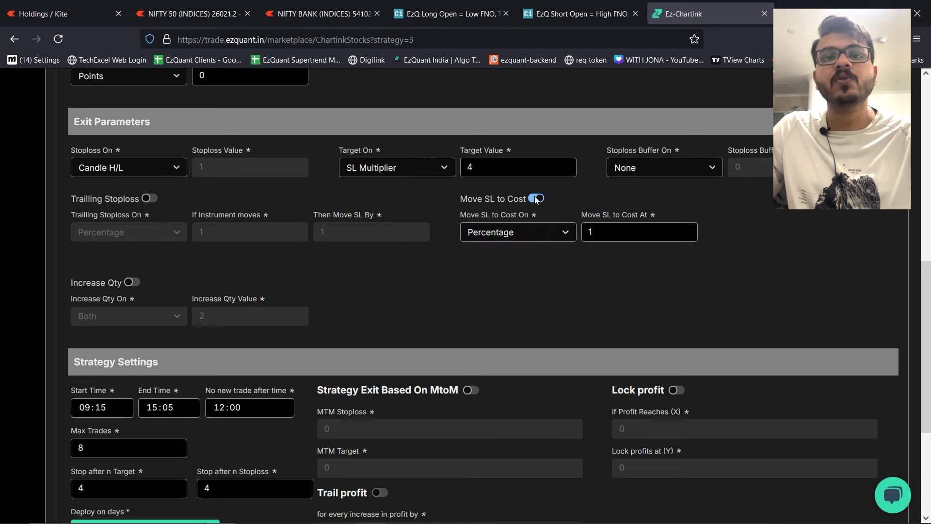
{"action": "left_click", "coordinate": [559, 236]}
{"action": "left_click", "coordinate": [399, 275]}
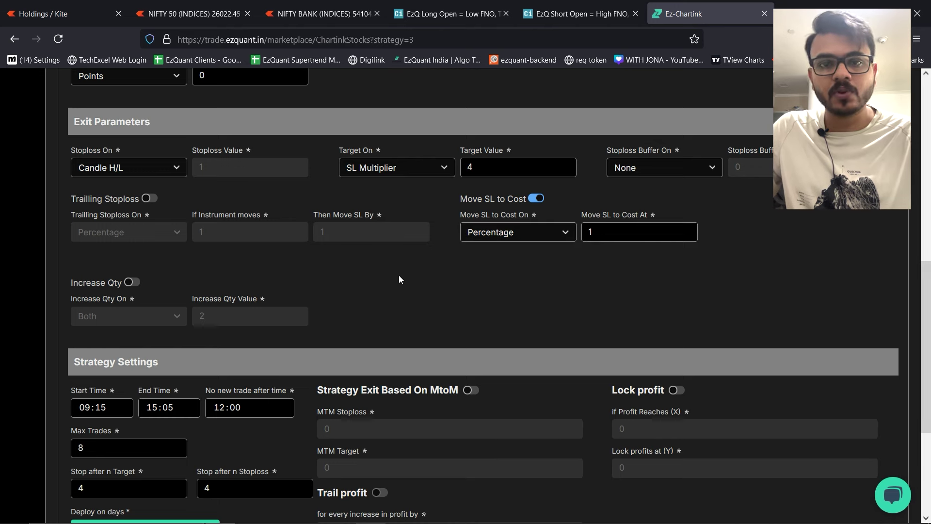
{"action": "left_click", "coordinate": [615, 229]}
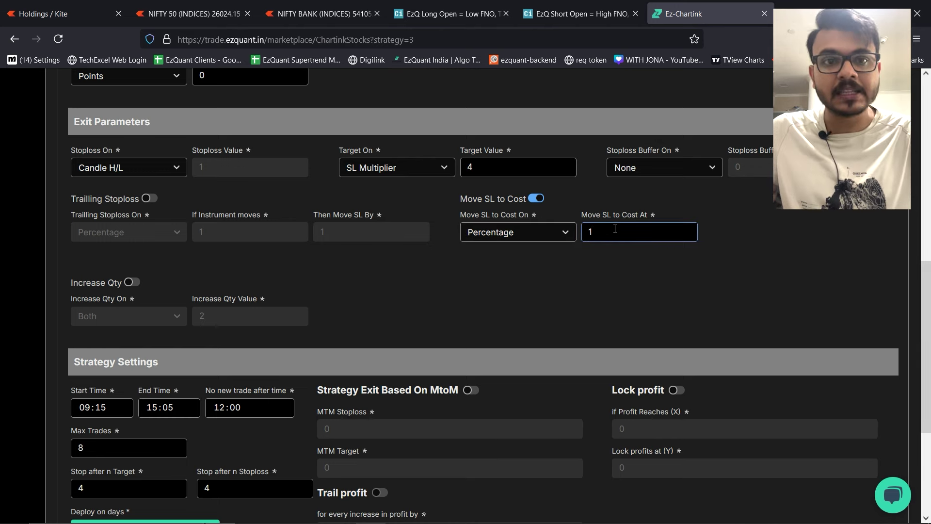
{"action": "double_click", "coordinate": [615, 229]}
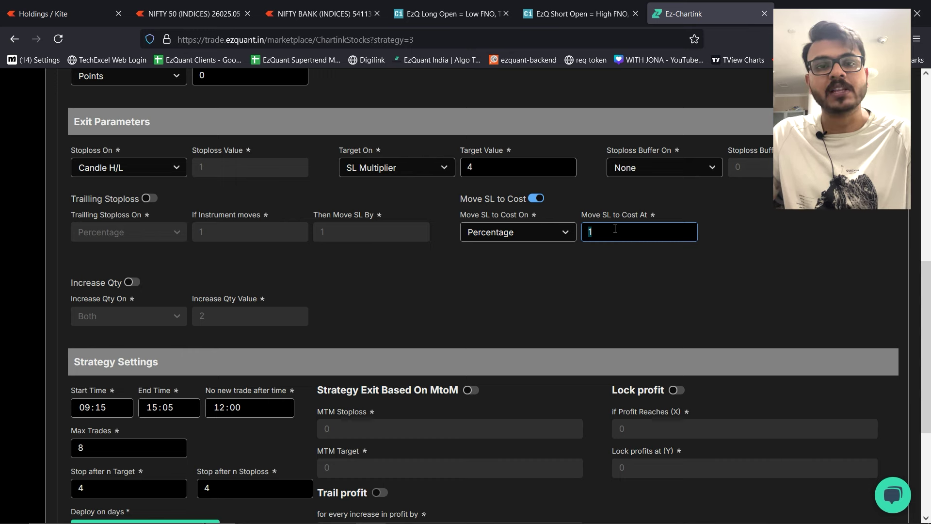
{"action": "left_click", "coordinate": [463, 263]}
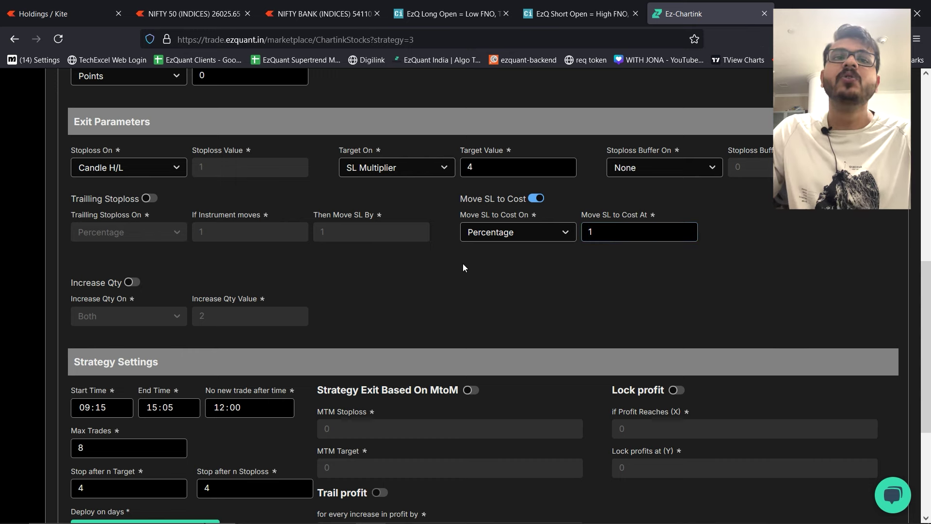
- Check the Max Trade Per Scrip setting and turn Move SL to Cost back off
{"action": "scroll", "coordinate": [462, 264], "scroll_direction": "up", "scroll_amount": 4}
{"action": "scroll", "coordinate": [460, 269], "scroll_direction": "up", "scroll_amount": 1}
{"action": "double_click", "coordinate": [443, 189]}
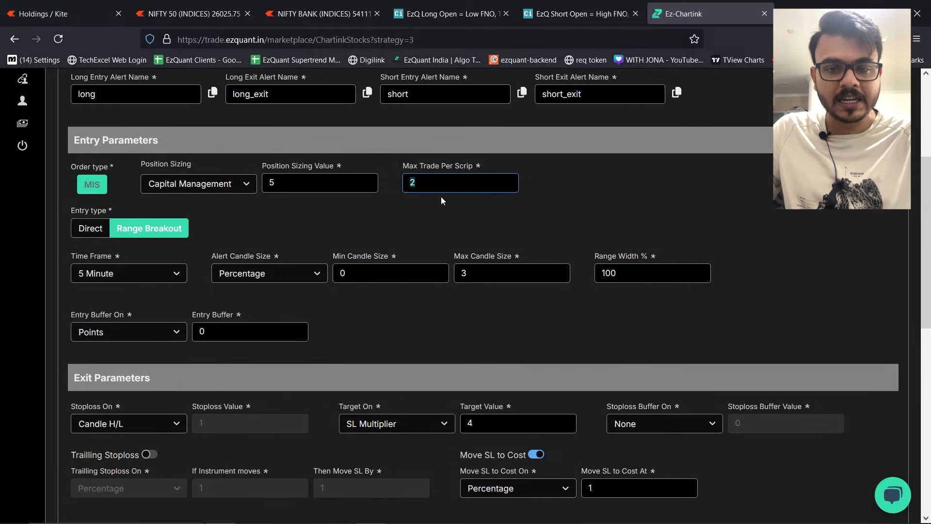
{"action": "left_click", "coordinate": [438, 211]}
{"action": "scroll", "coordinate": [438, 211], "scroll_direction": "down", "scroll_amount": 4}
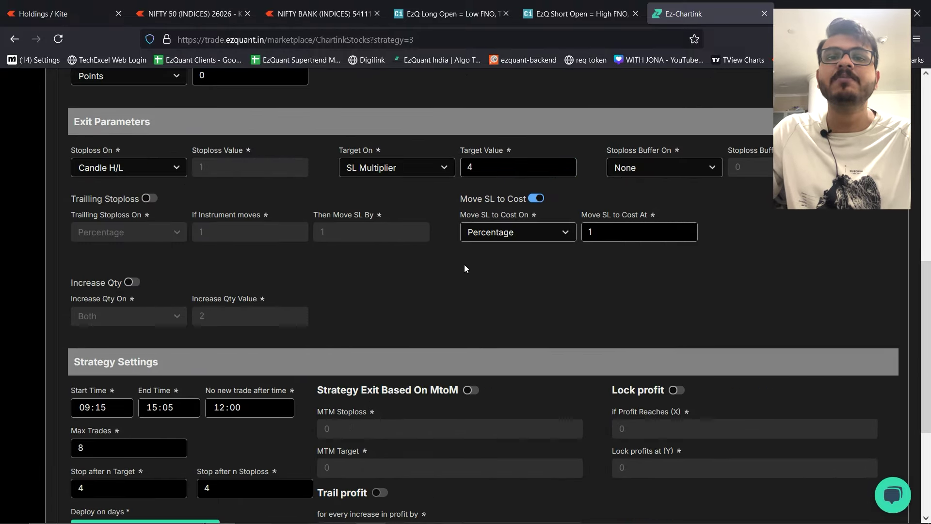
{"action": "scroll", "coordinate": [464, 263], "scroll_direction": "down", "scroll_amount": 1}
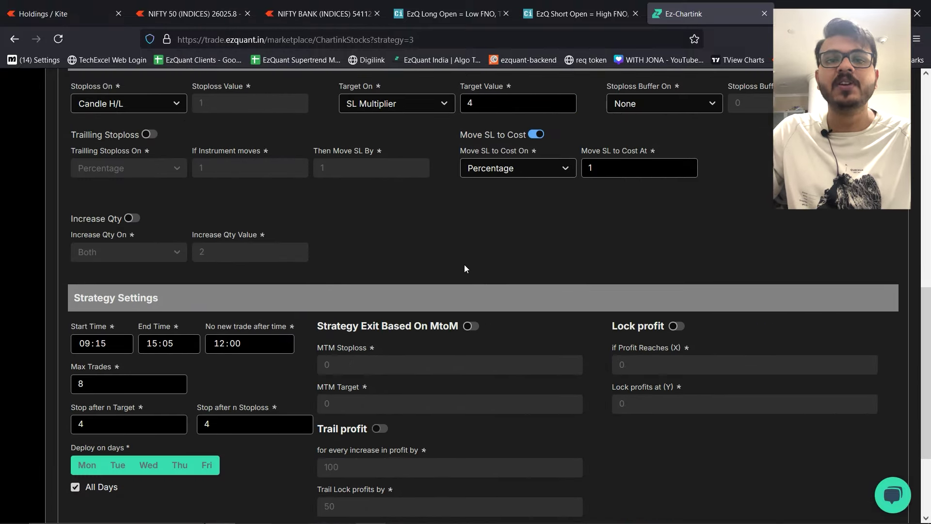
{"action": "left_click", "coordinate": [541, 132]}
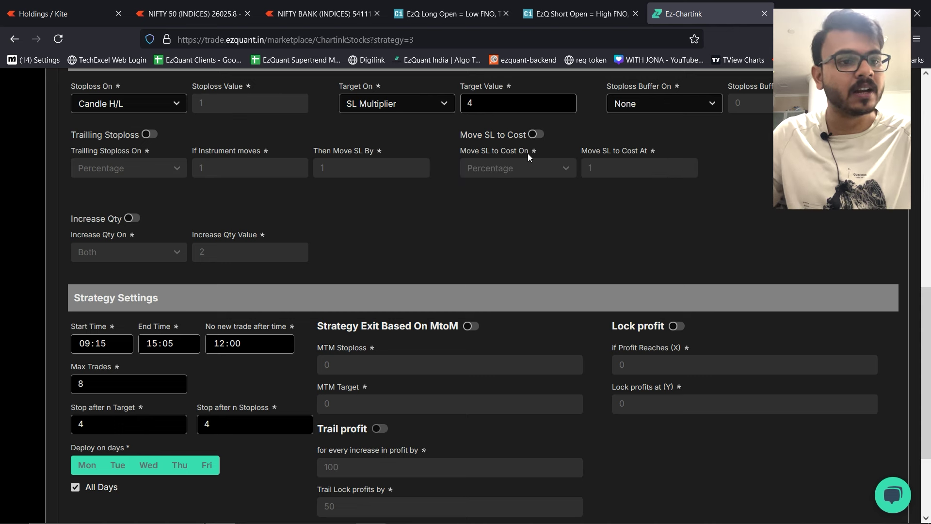
- Check the No new trade after time in the strategy settings and set Max Trades to 25
{"action": "scroll", "coordinate": [105, 324], "scroll_direction": "down", "scroll_amount": 1}
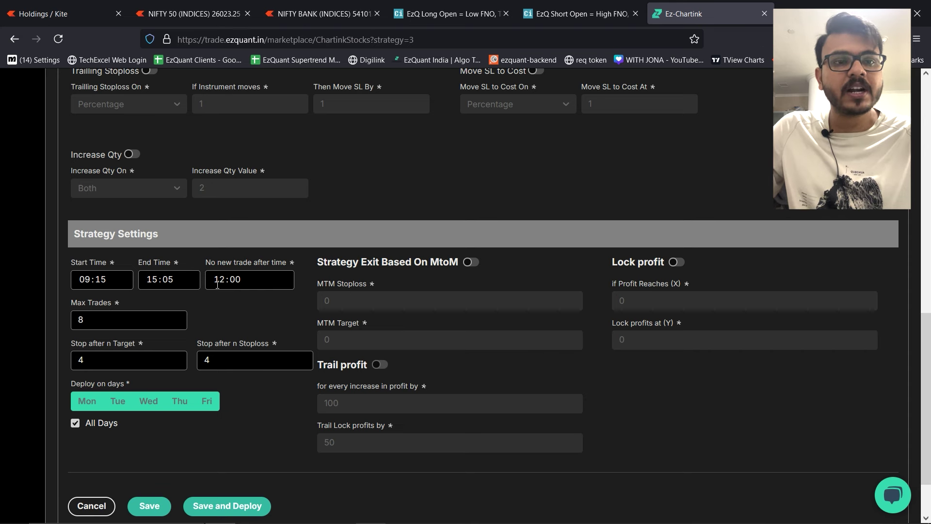
{"action": "left_click", "coordinate": [216, 278]}
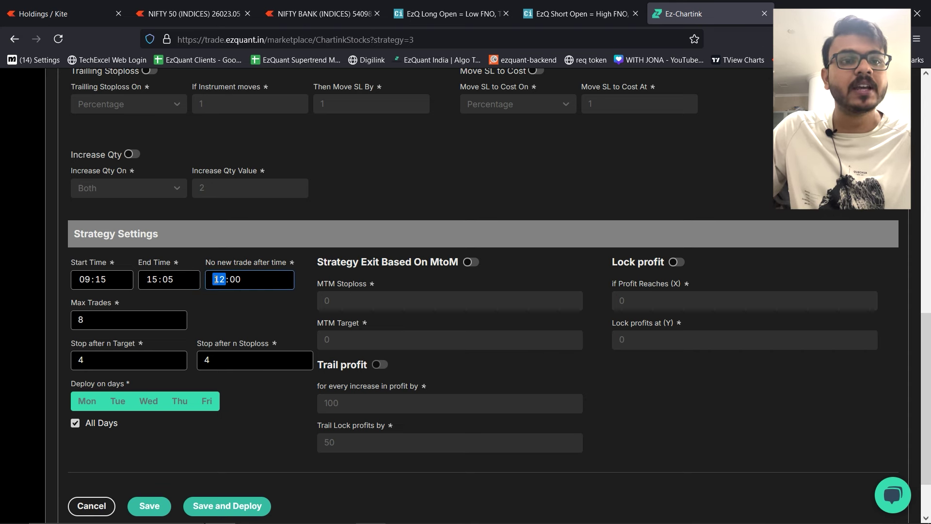
{"action": "left_click", "coordinate": [247, 284]}
{"action": "left_click", "coordinate": [249, 313]}
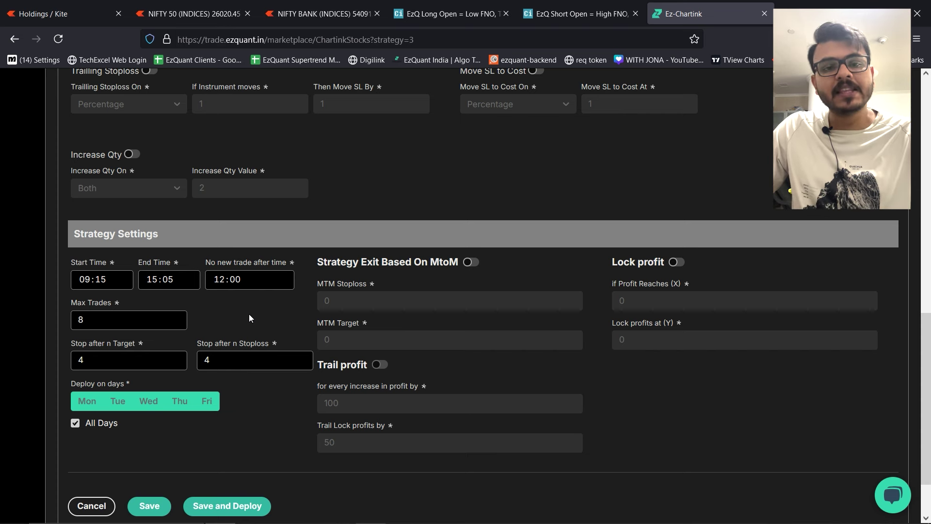
{"action": "double_click", "coordinate": [162, 320]}
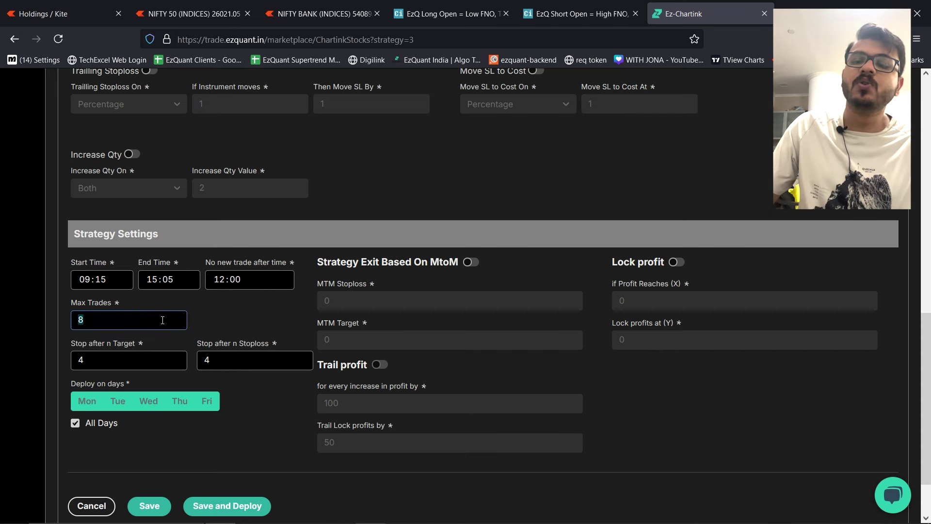
{"action": "type", "text": "25"}
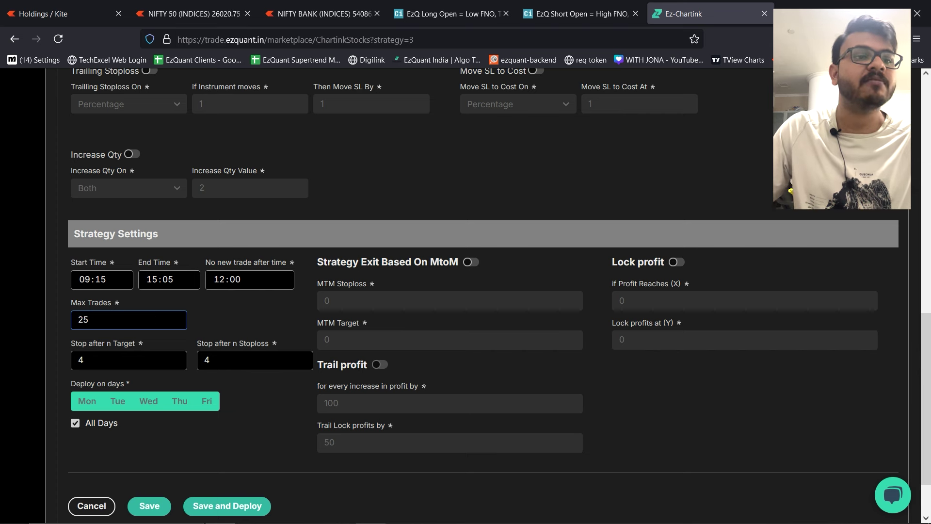
- Set both Stop after n Target and Stop after n Stoploss to 25
{"action": "double_click", "coordinate": [147, 363]}
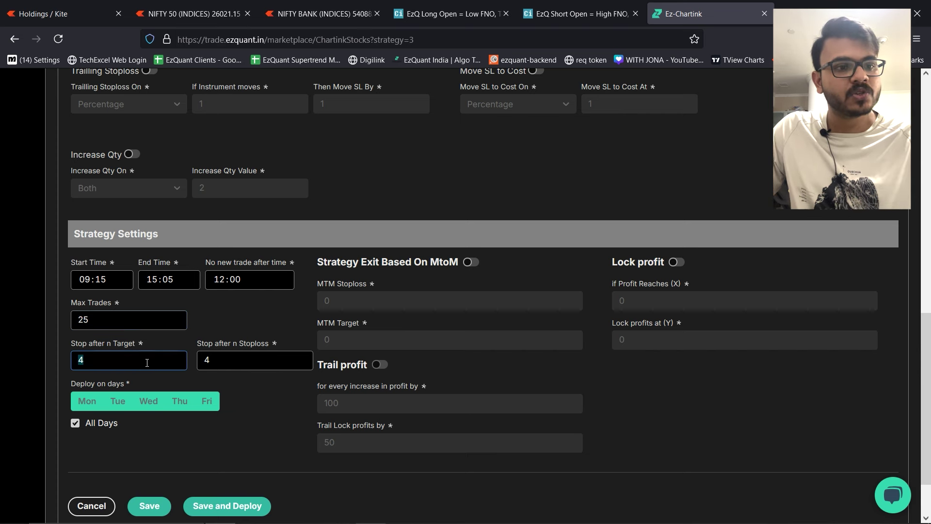
{"action": "type", "text": "25"}
{"action": "left_click", "coordinate": [226, 366]}
{"action": "double_click", "coordinate": [226, 360]}
{"action": "type", "text": "25"}
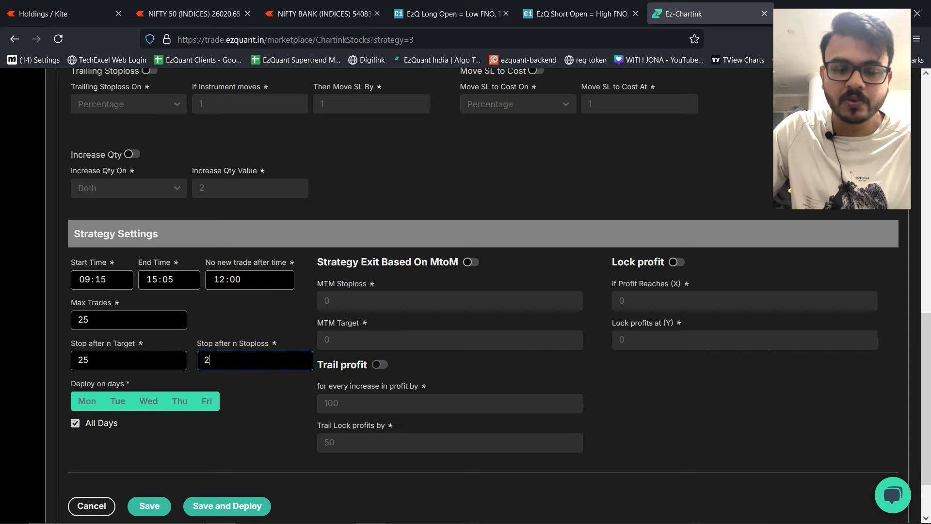
- Set Stop after n Stoploss to 20 in the strategy settings
{"action": "left_click", "coordinate": [258, 313]}
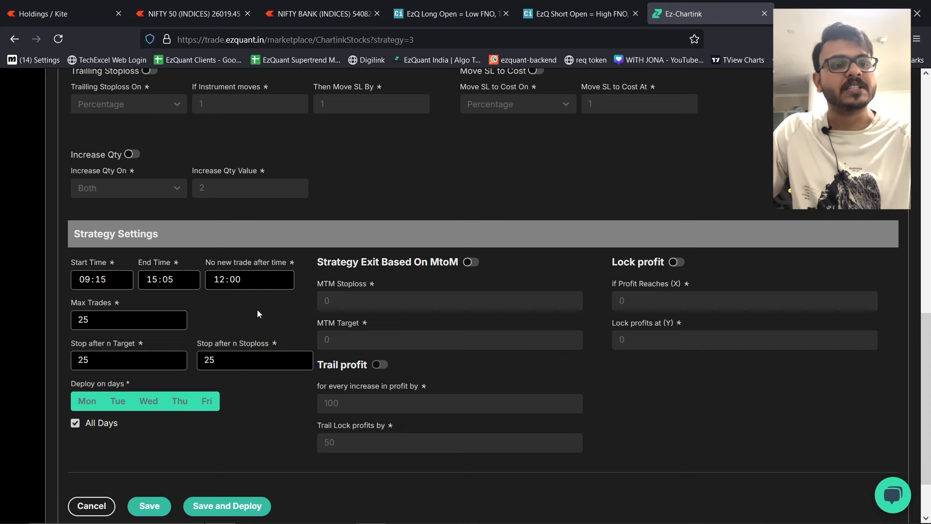
{"action": "left_click", "coordinate": [91, 359]}
{"action": "left_click", "coordinate": [212, 359]}
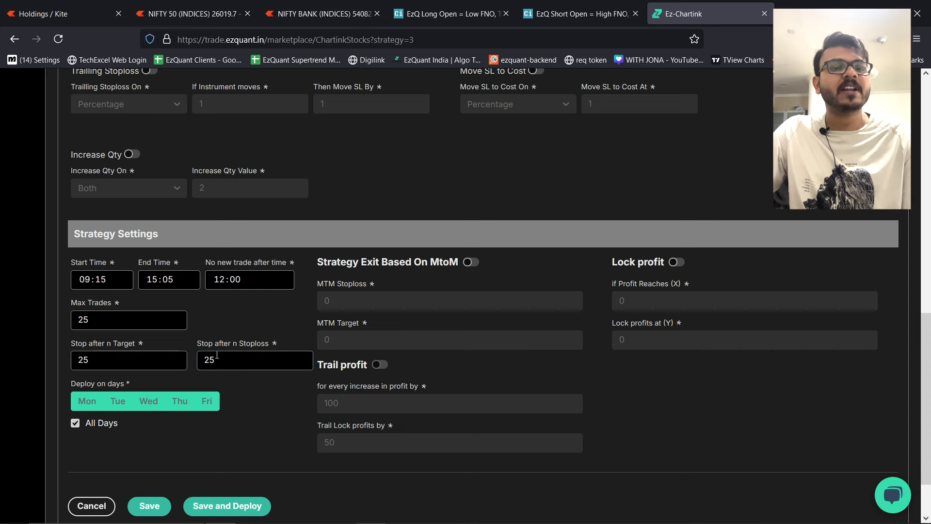
{"action": "key", "text": "BackSpace"}
{"action": "type", "text": "0"}
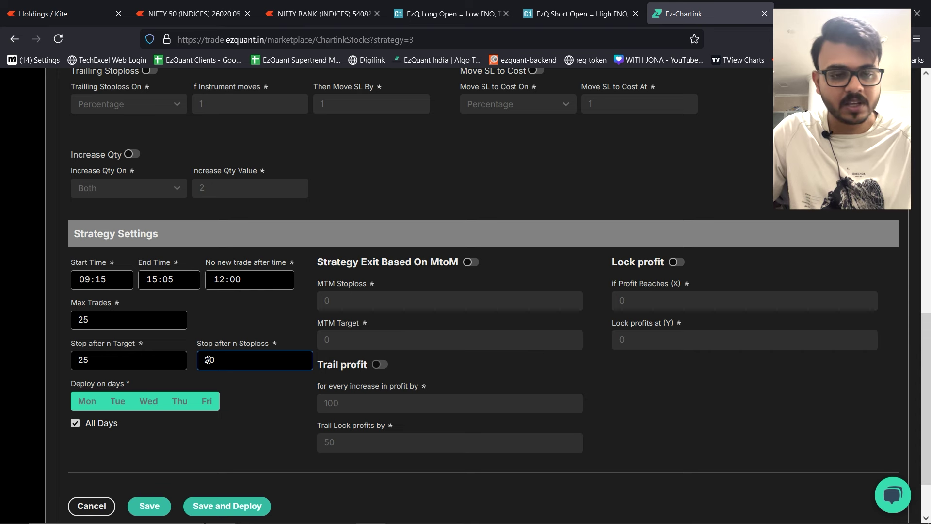
- Save and deploy the strategy under the name OpenHighOpenLow with Live Execution as the execution type
{"action": "scroll", "coordinate": [280, 286], "scroll_direction": "down", "scroll_amount": 2}
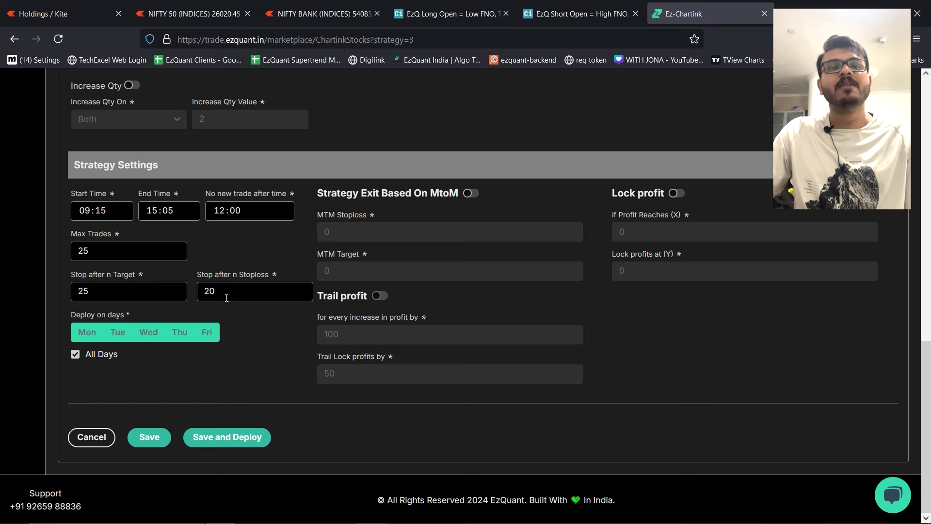
{"action": "left_click", "coordinate": [219, 434]}
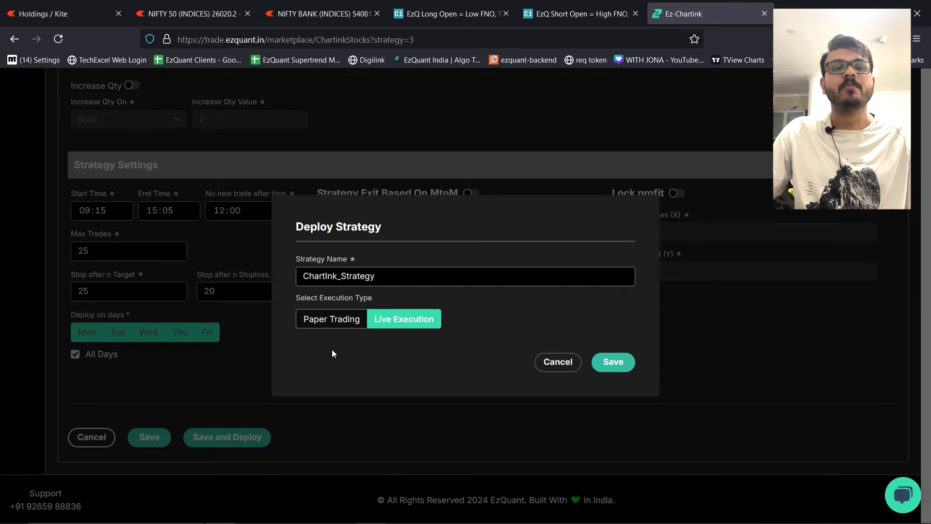
{"action": "left_click", "coordinate": [417, 268]}
{"action": "key", "text": "ctrl+a"}
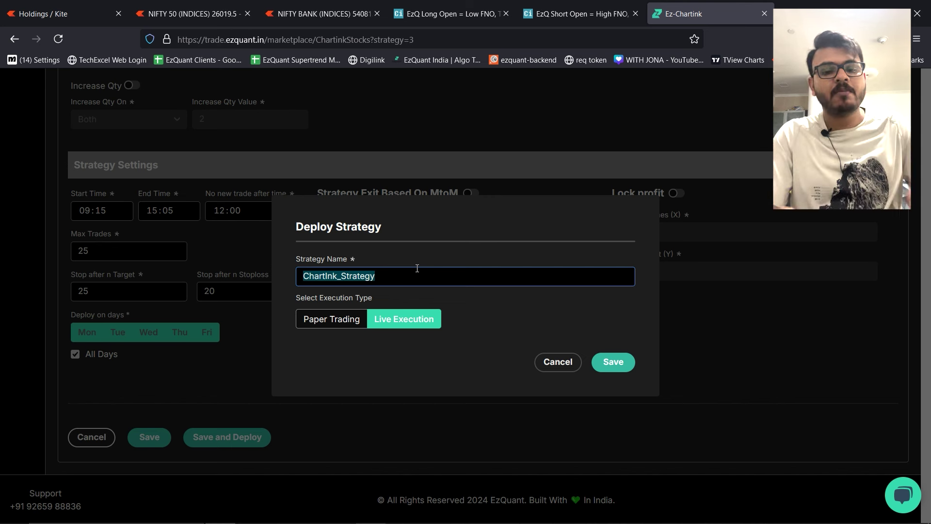
{"action": "type", "text": "OpenHigh"}
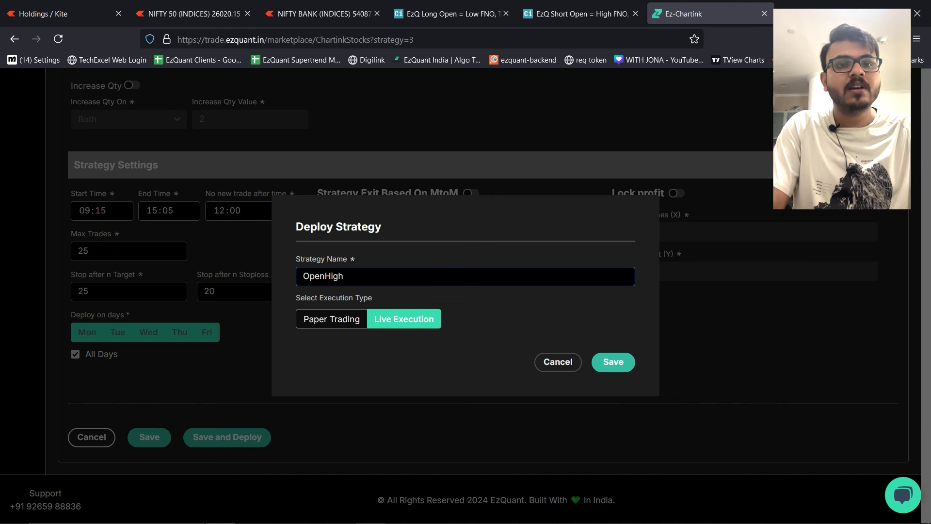
{"action": "type", "text": "Open"}
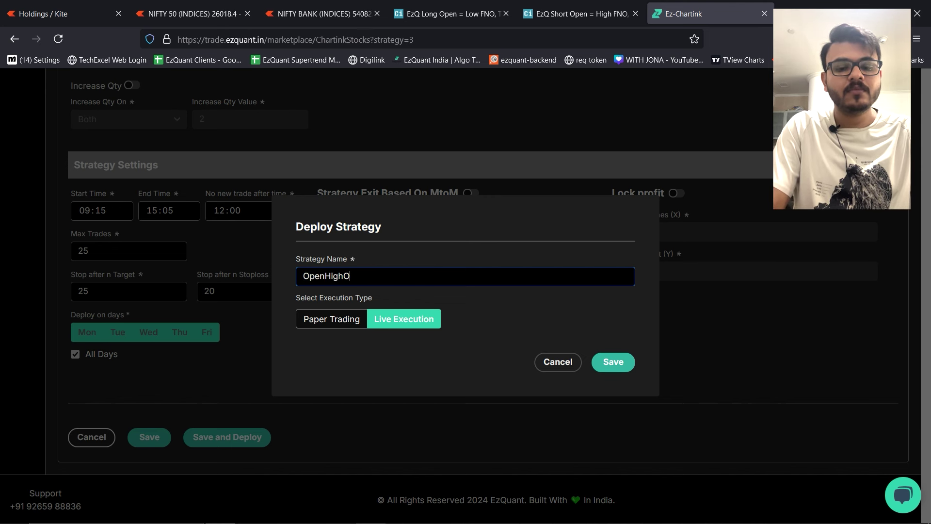
{"action": "type", "text": "Low"}
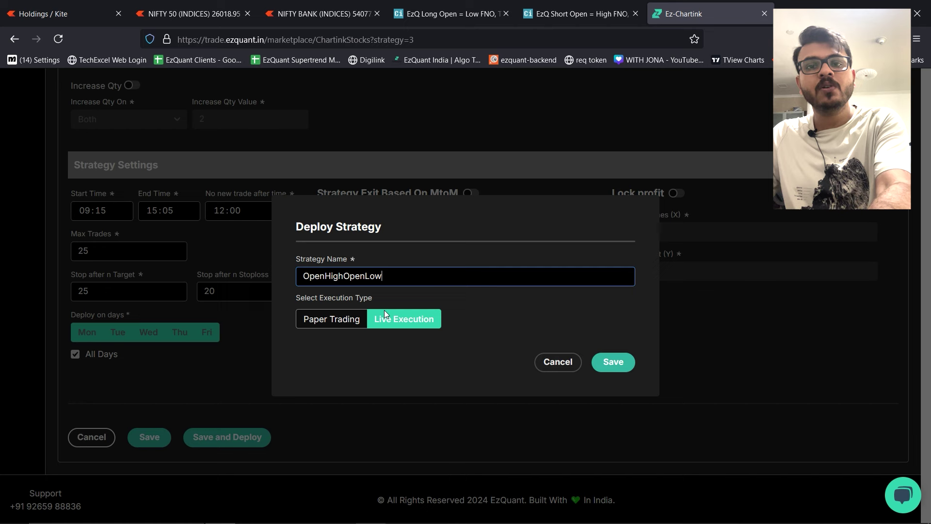
{"action": "left_click", "coordinate": [612, 365]}
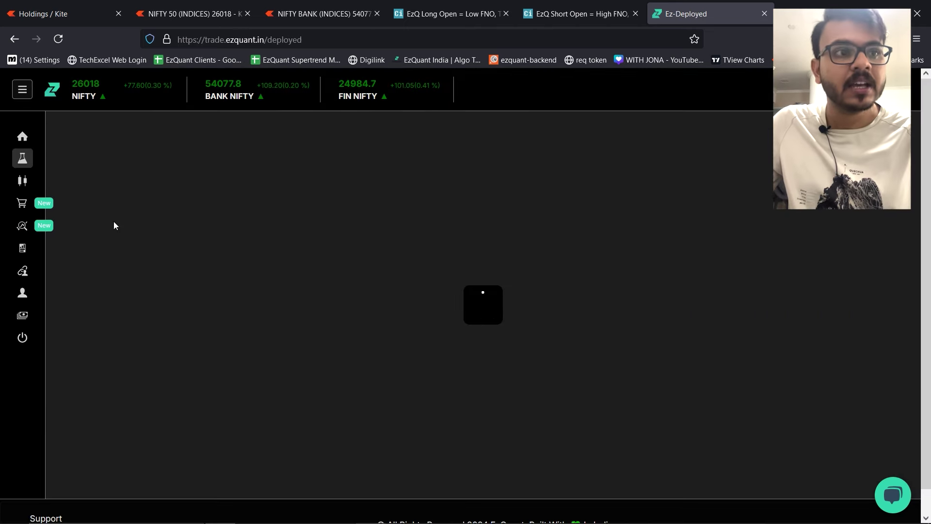
- Open My Strategies and filter the strategies to show only Chartink Strategies
{"action": "left_click", "coordinate": [23, 180]}
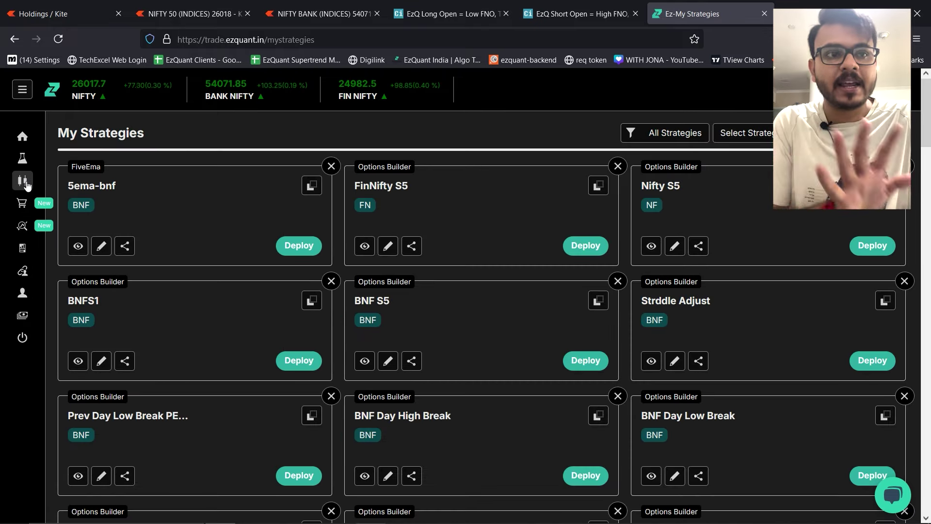
{"action": "left_click", "coordinate": [673, 141]}
{"action": "left_click", "coordinate": [638, 194]}
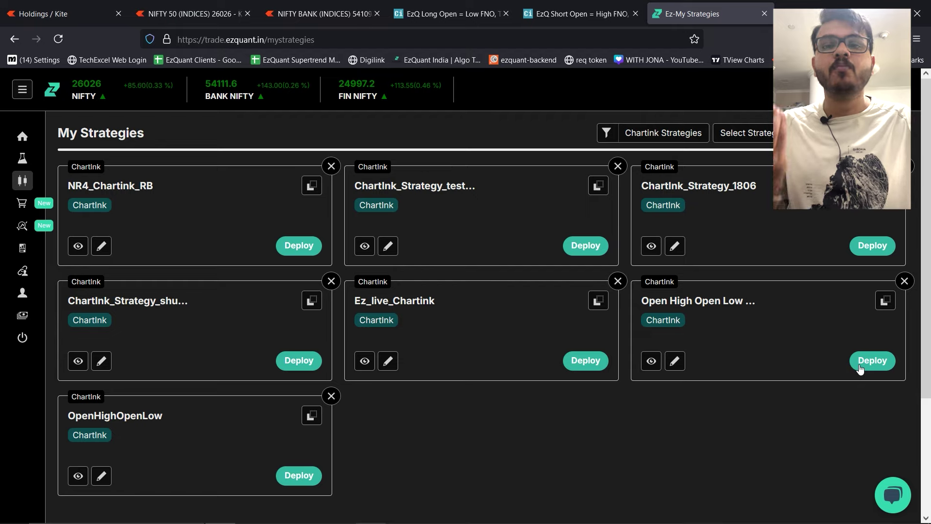
- Switch to the Excel workbook and examine how margin per scrip, SL percentage and number of scrips determine the SL amount and MAX LOSS
{"action": "key", "text": "alt+Tab"}
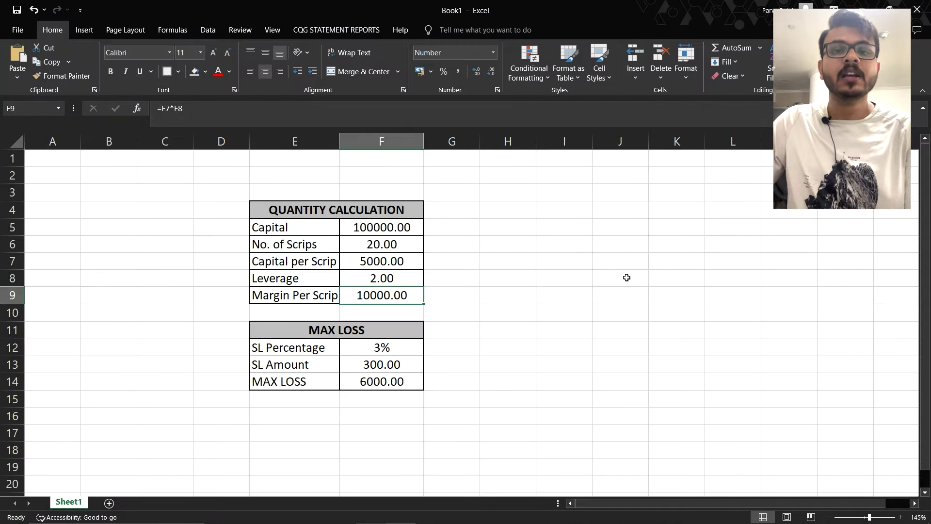
{"action": "left_click", "coordinate": [576, 224]}
{"action": "scroll", "coordinate": [576, 224], "scroll_direction": "down", "scroll_amount": 2}
{"action": "scroll", "coordinate": [571, 230], "scroll_direction": "up", "scroll_amount": 2}
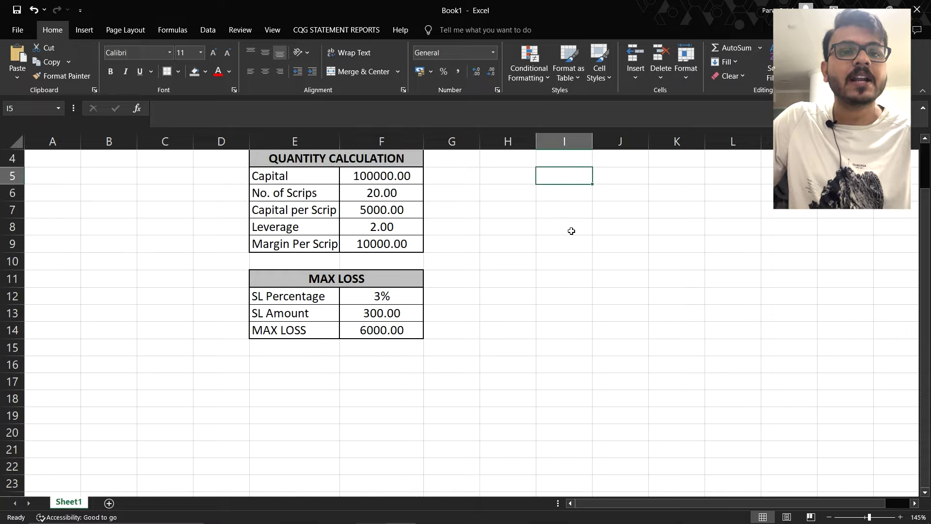
{"action": "left_click", "coordinate": [384, 350]}
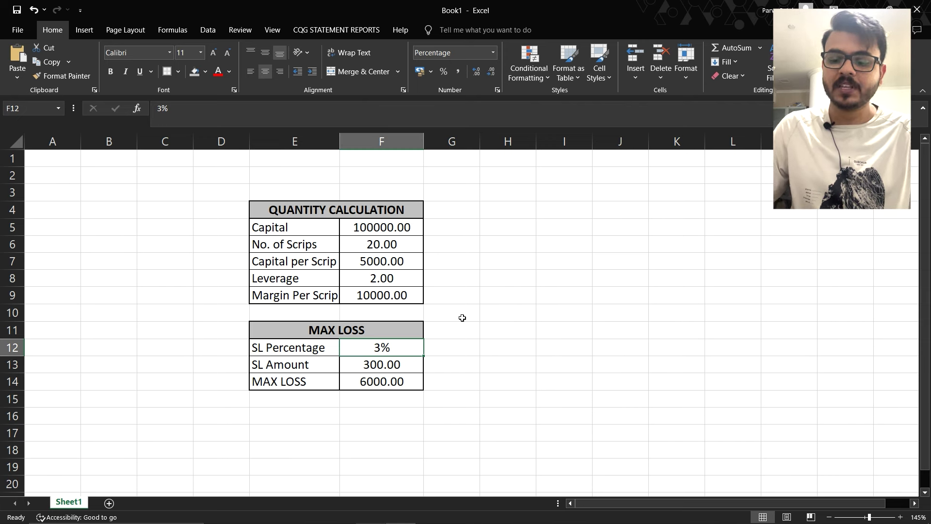
{"action": "left_click", "coordinate": [367, 295]}
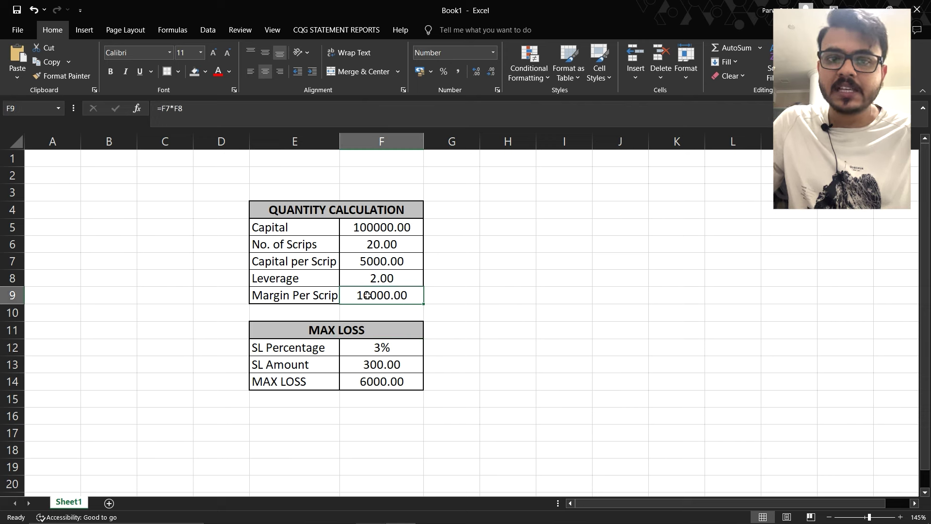
{"action": "left_click", "coordinate": [374, 348]}
{"action": "left_click", "coordinate": [373, 366]}
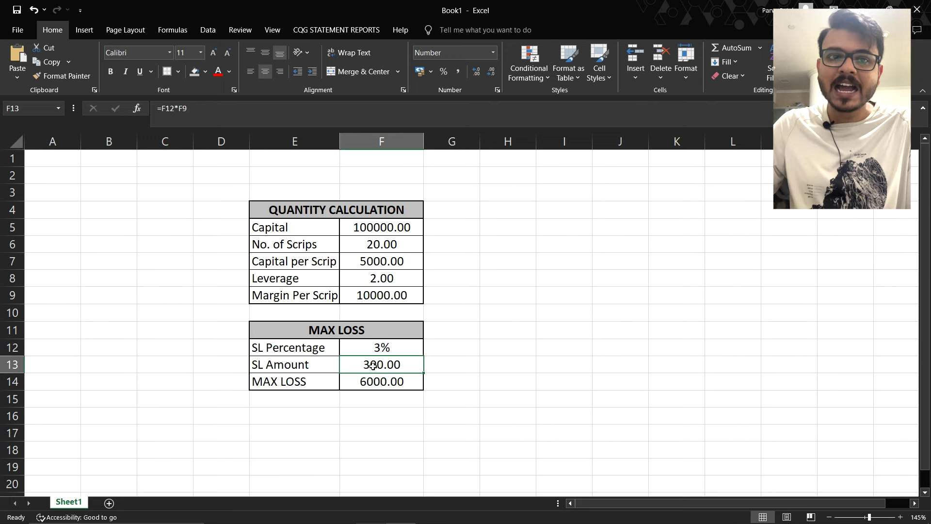
{"action": "left_click", "coordinate": [372, 241]}
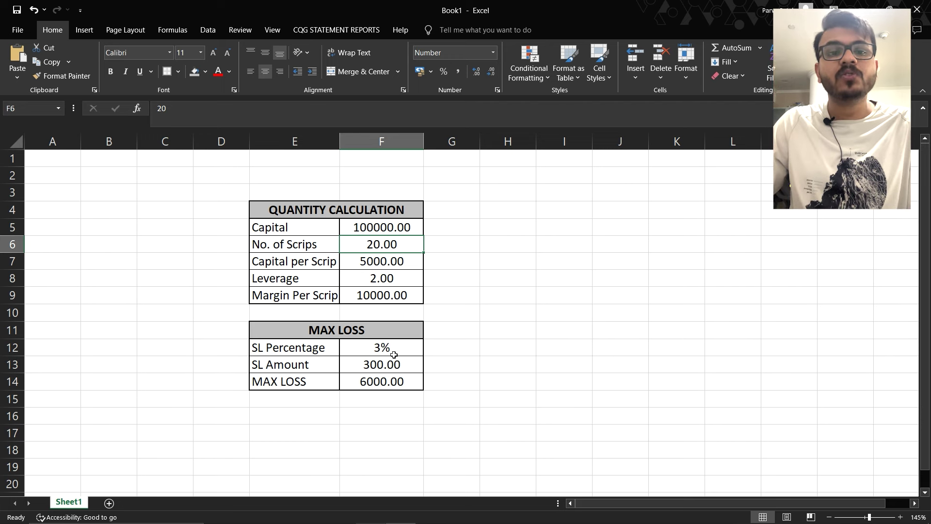
{"action": "left_click", "coordinate": [367, 382]}
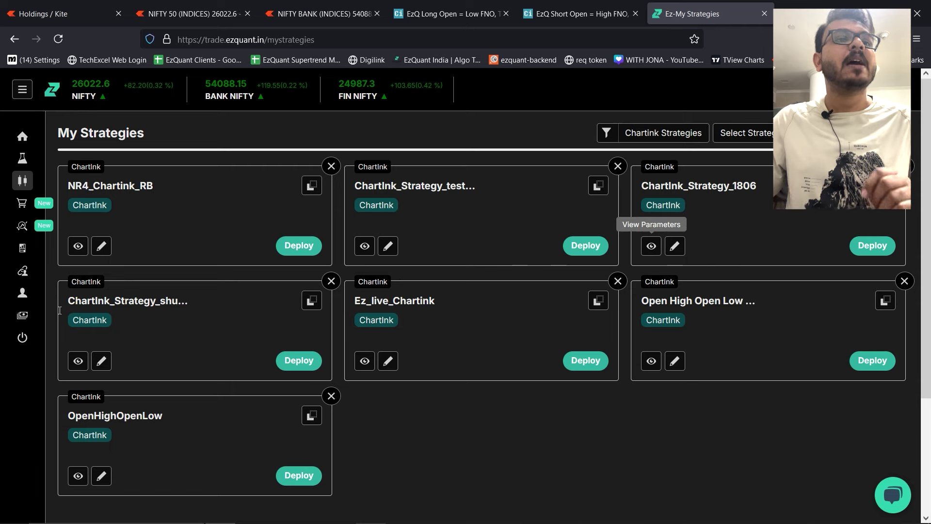
- Switch back to EzQuant and open the Chartink Library of free screener strategies
{"action": "left_click", "coordinate": [23, 226]}
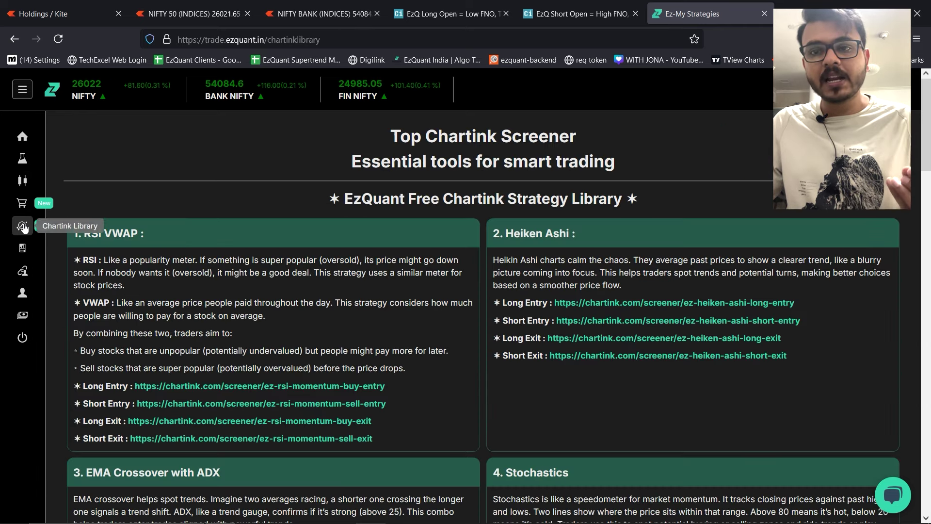